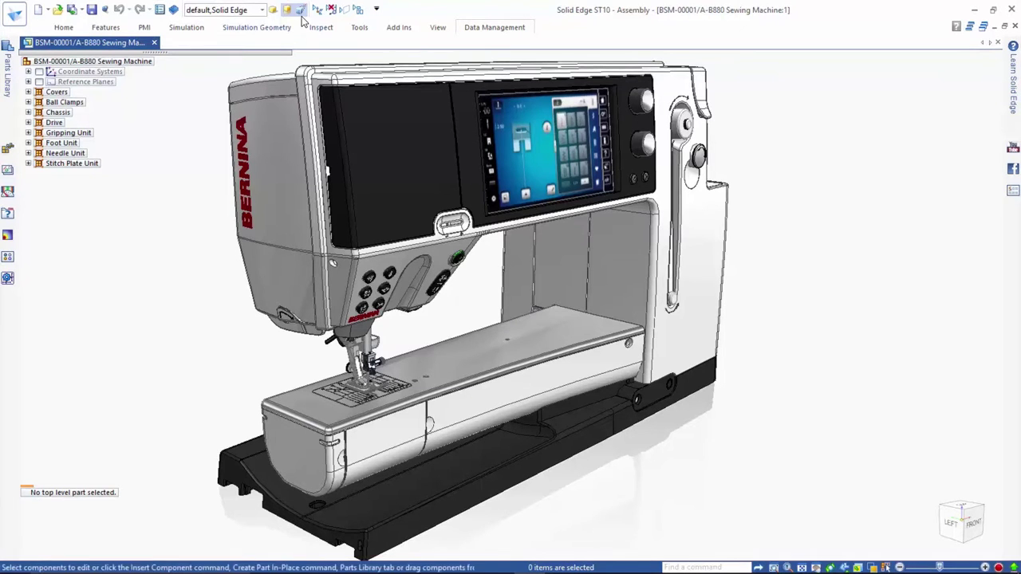
# - Display the assembly in the 04-Drive Clamps configuration
pyautogui.click(262, 10)
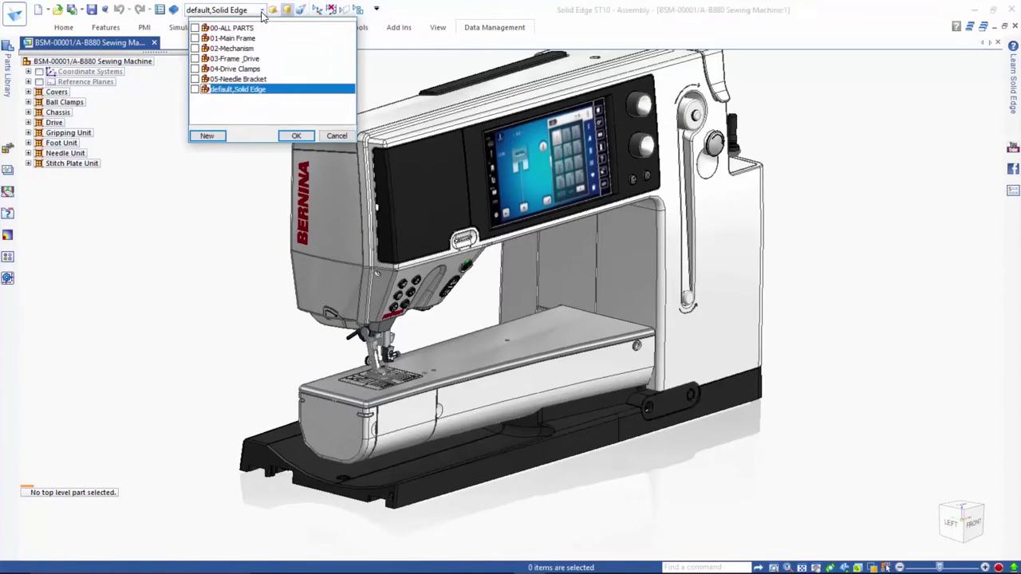
pyautogui.click(243, 69)
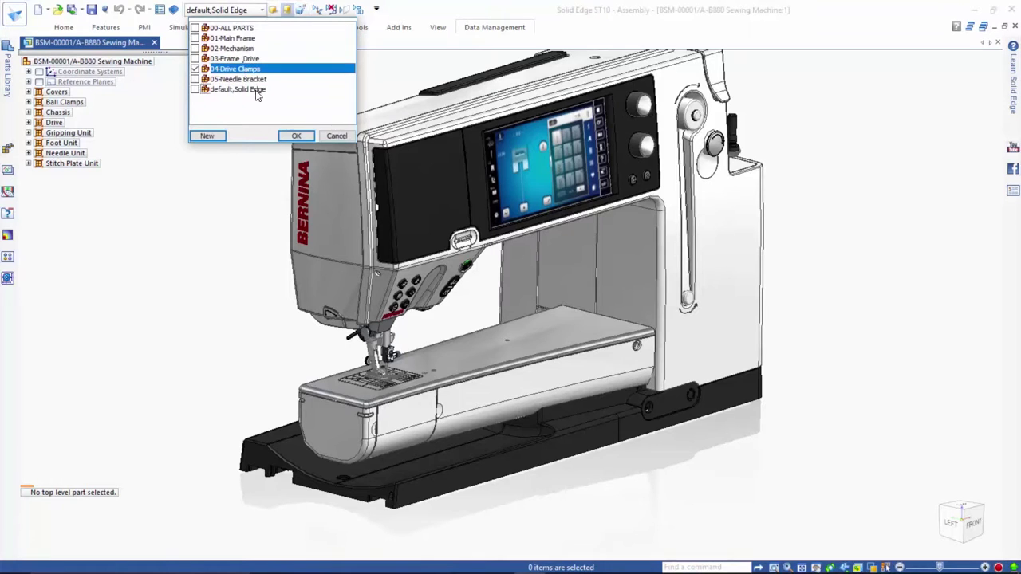
pyautogui.click(296, 136)
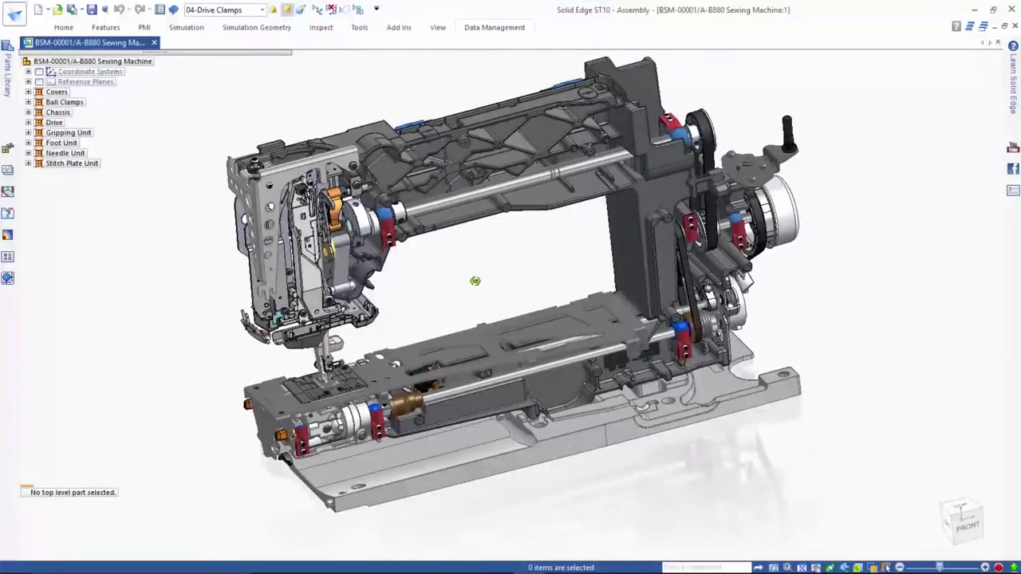
# - Run Get Latest on the sewing machine assembly and filter the isolated replacement candidates, turning on the lock filter
pyautogui.click(485, 28)
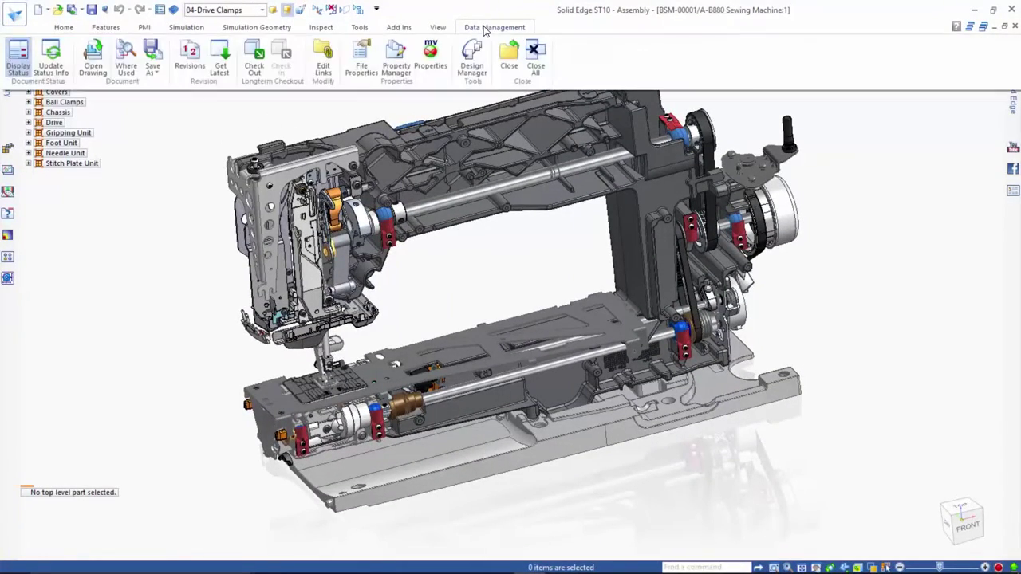
pyautogui.click(220, 71)
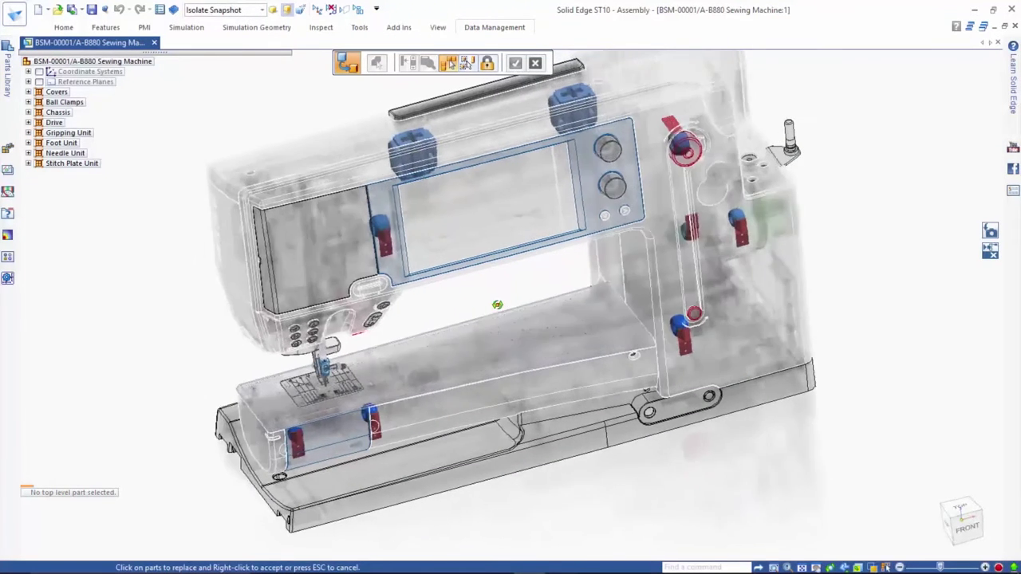
pyautogui.click(449, 66)
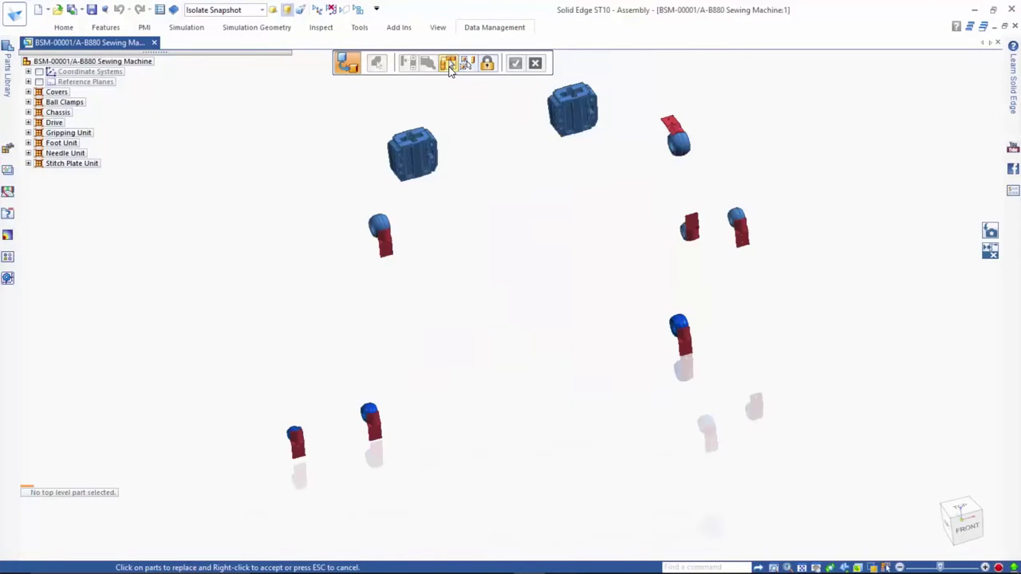
pyautogui.moveTo(517, 351); pyautogui.dragTo(517, 314, button='middle')
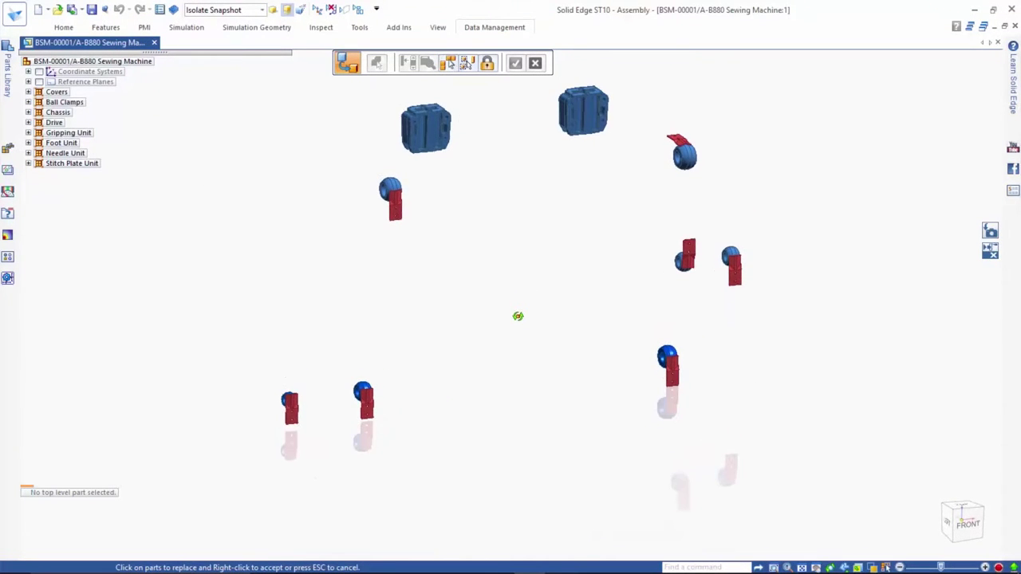
pyautogui.click(488, 64)
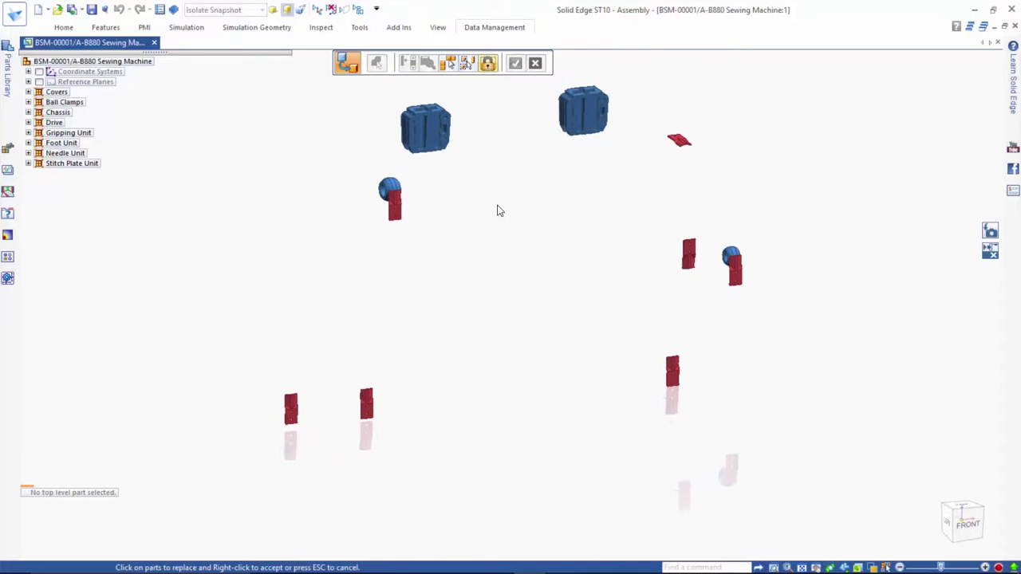
# - Select all the red BSM-50005/A-Clamping clow parts from the front view and replace them with the latest revision
pyautogui.click(970, 529)
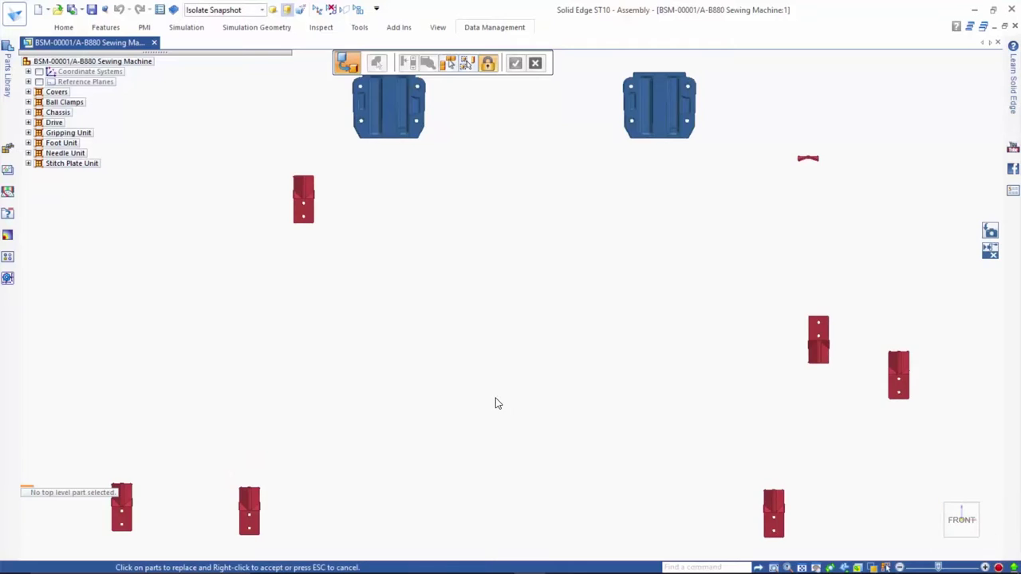
pyautogui.scroll(-3, 495, 404)
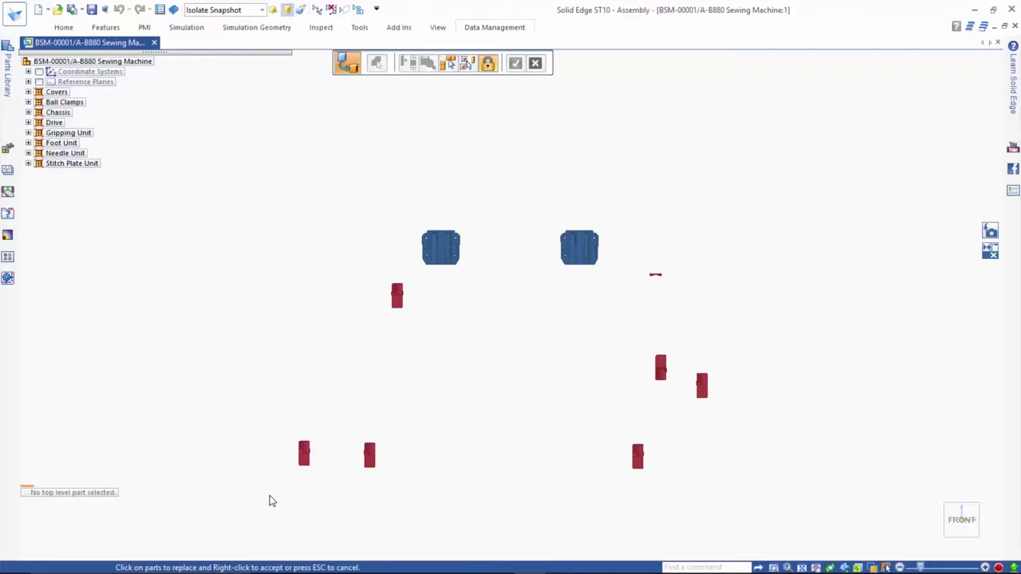
pyautogui.moveTo(269, 503); pyautogui.dragTo(760, 266)
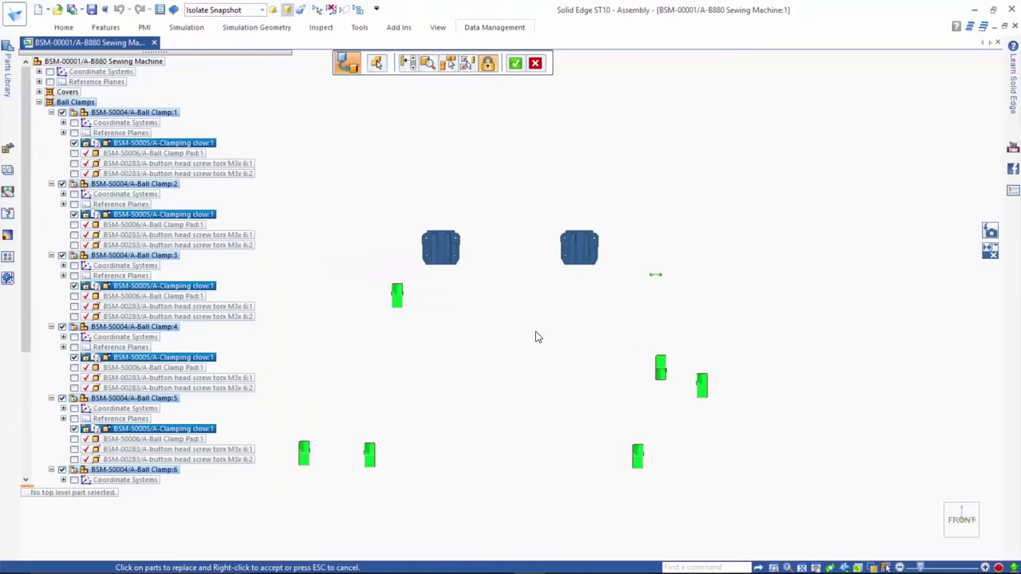
pyautogui.moveTo(536, 337); pyautogui.dragTo(581, 379, button='middle')
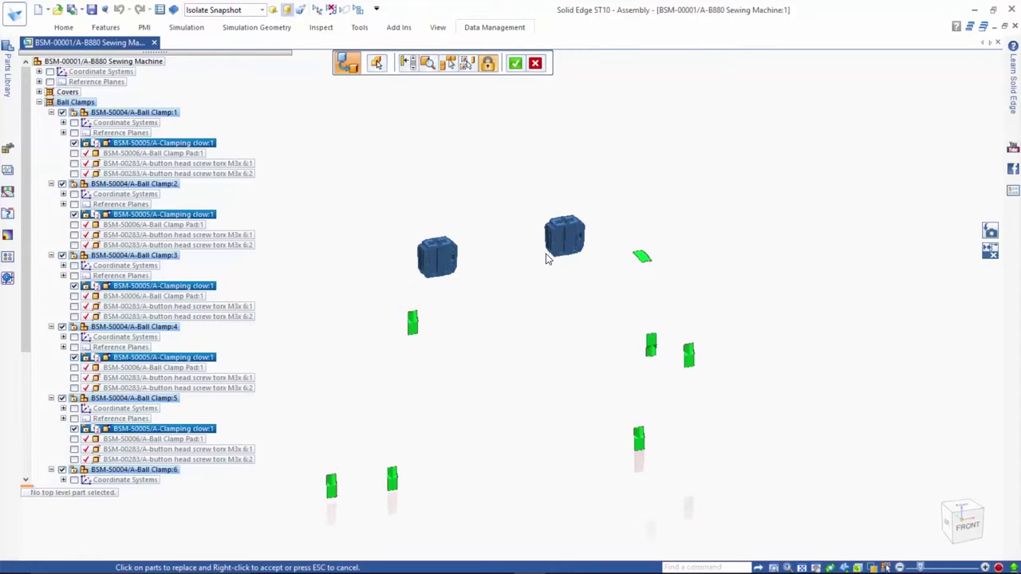
pyautogui.rightClick(425, 349)
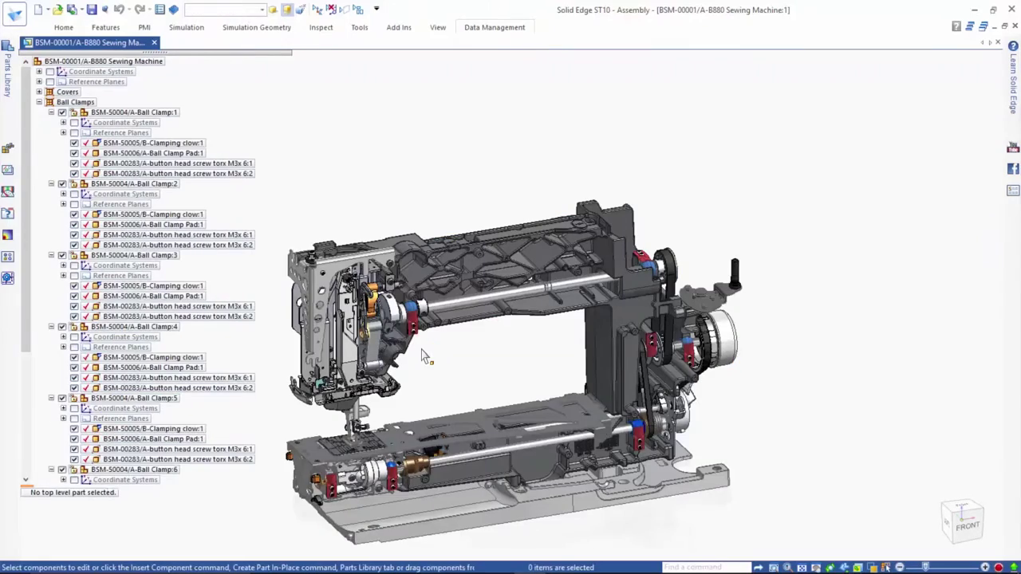
# - Inspect the BSM-50005/B-Clamping clow:1 part under the blue ball on the upper drive shaft
pyautogui.scroll(6, 425, 355)
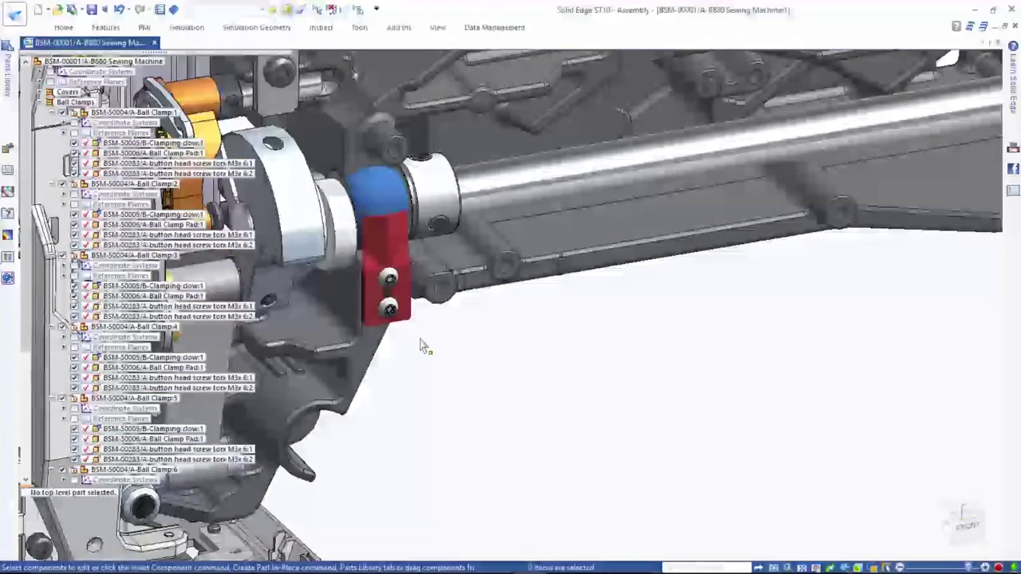
pyautogui.keyDown('shift'); pyautogui.moveTo(481, 346); pyautogui.dragTo(594, 355, button='middle'); pyautogui.keyUp('shift')
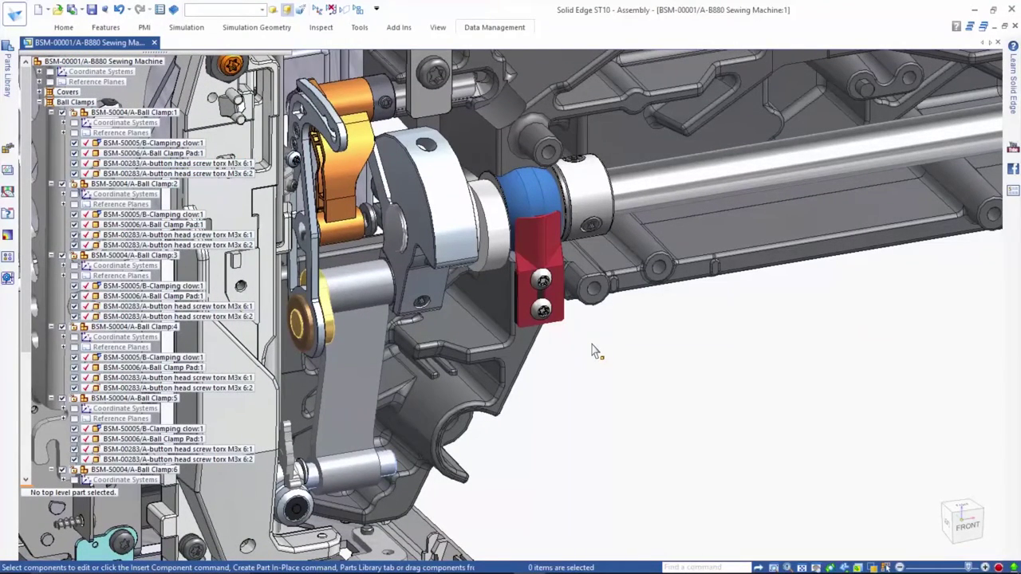
pyautogui.click(562, 322)
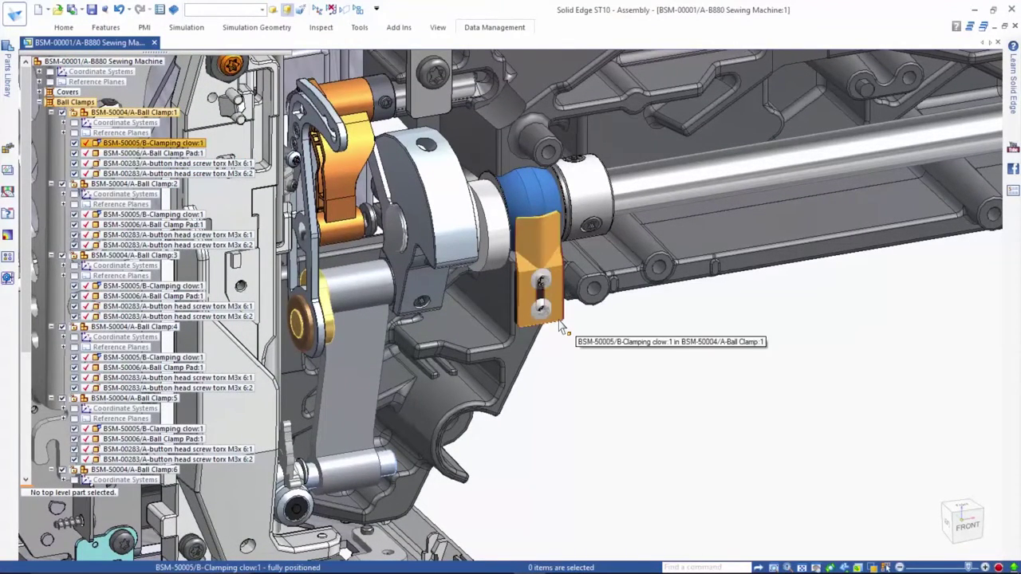
pyautogui.click(561, 320)
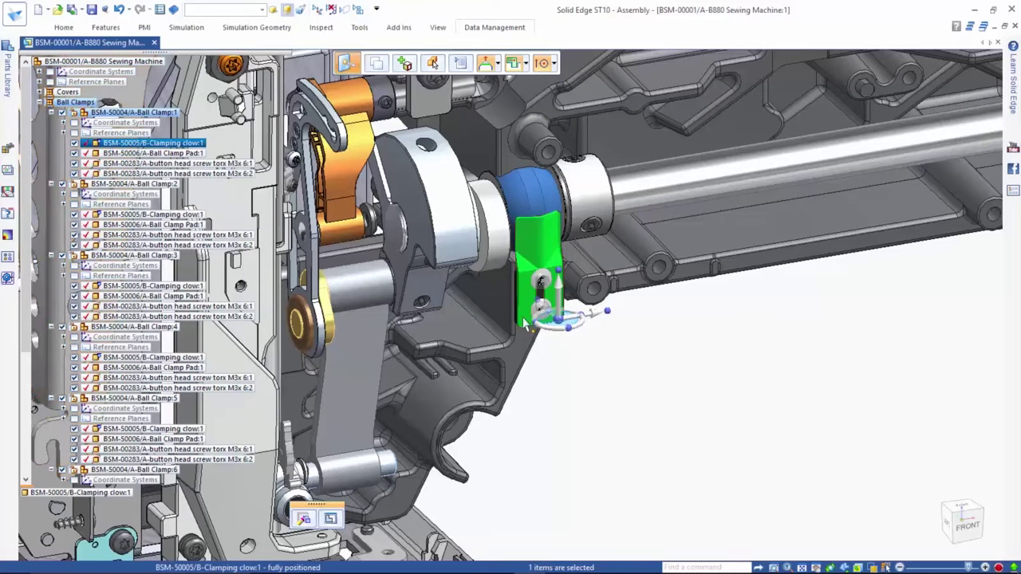
pyautogui.click(625, 377)
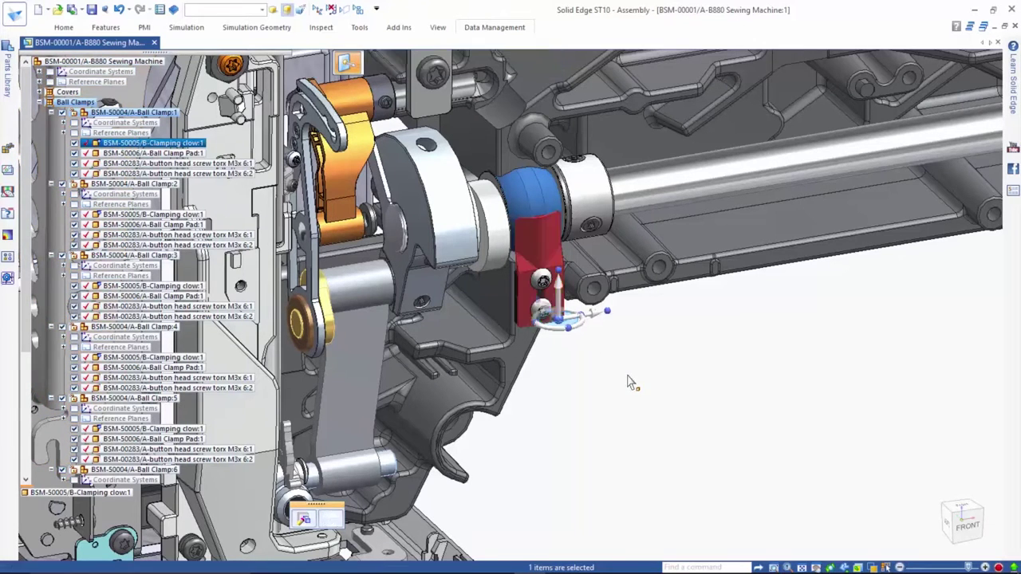
# - Create and save revision B of the BSM-50004/A-Ball Clamp assembly together with its drawing in the Working folder
pyautogui.rightClick(563, 328)
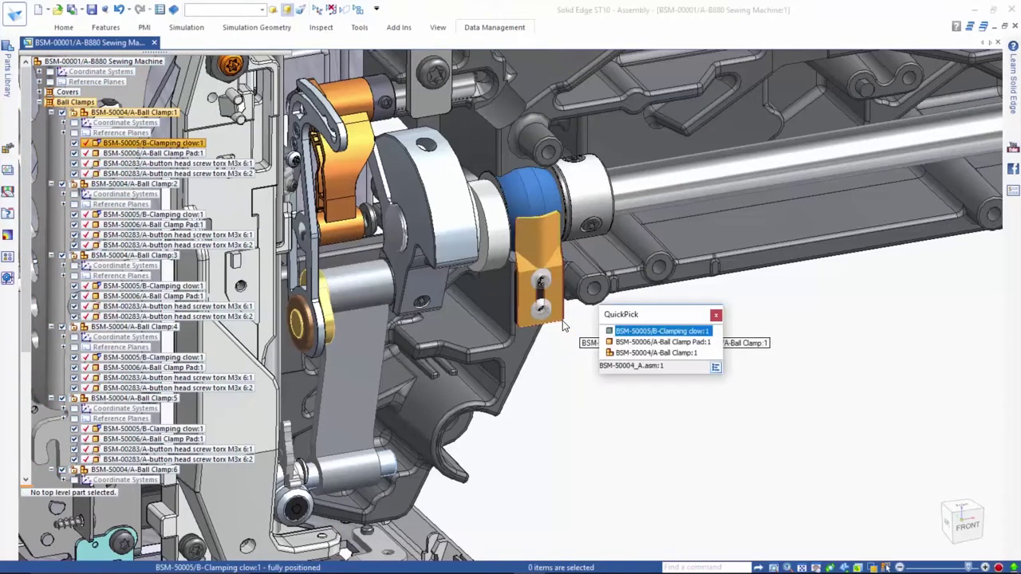
pyautogui.click(628, 354)
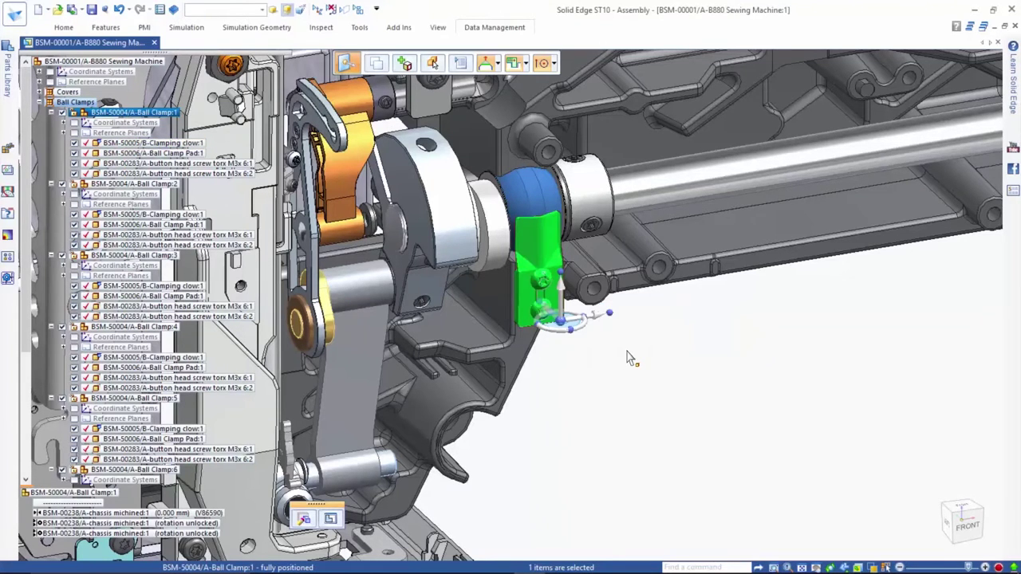
pyautogui.click(490, 28)
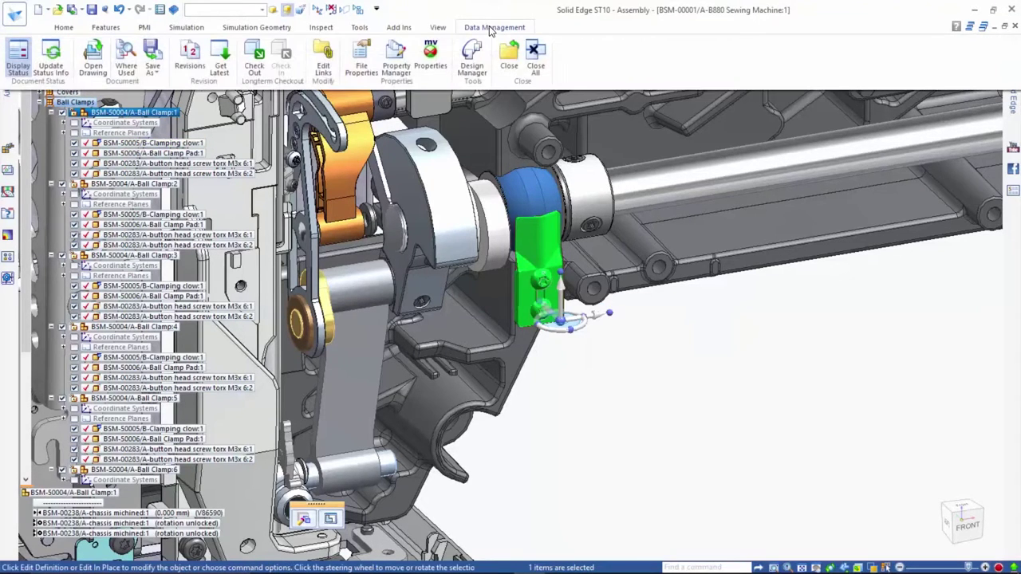
pyautogui.click(190, 60)
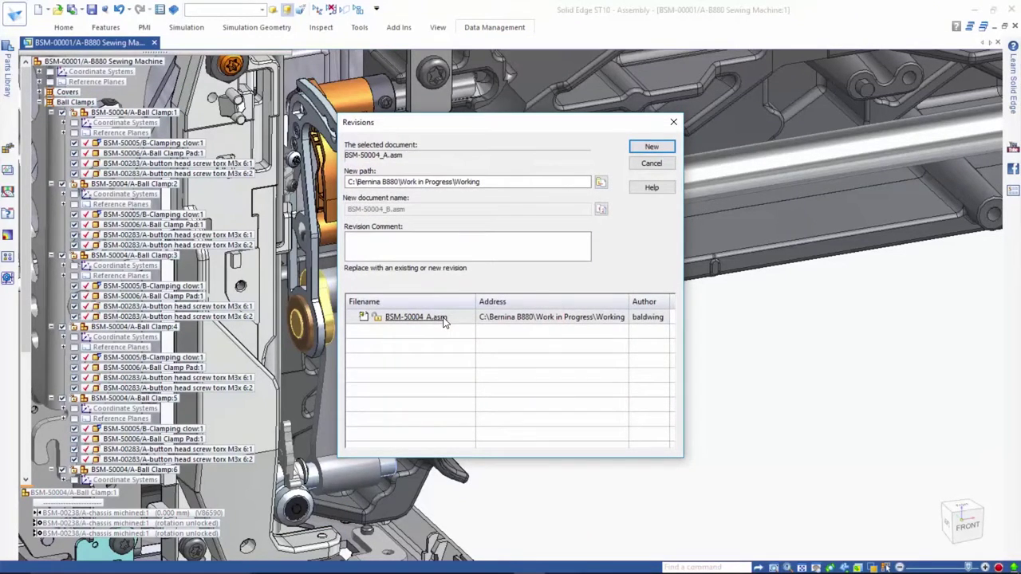
pyautogui.click(647, 149)
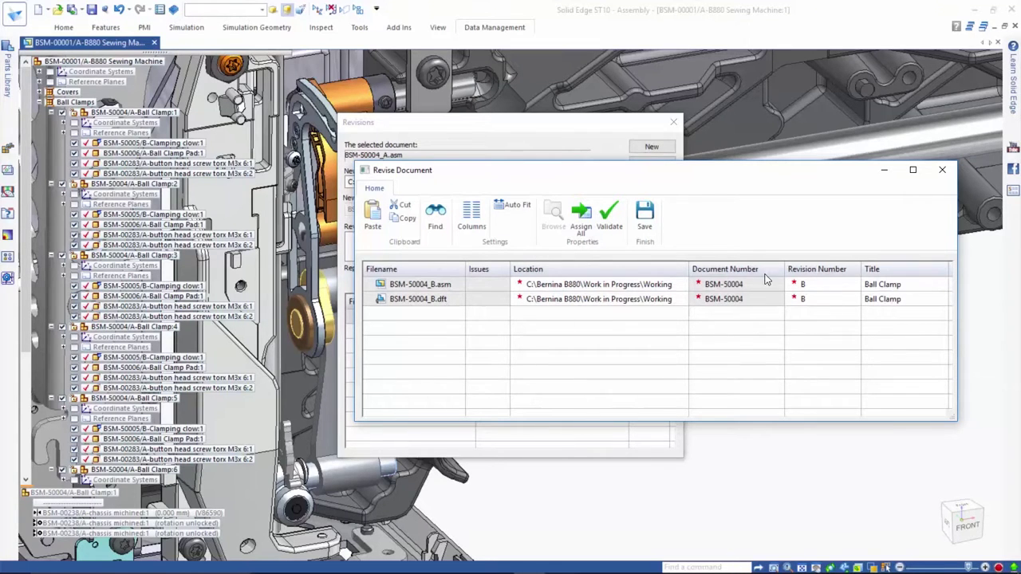
pyautogui.click(640, 227)
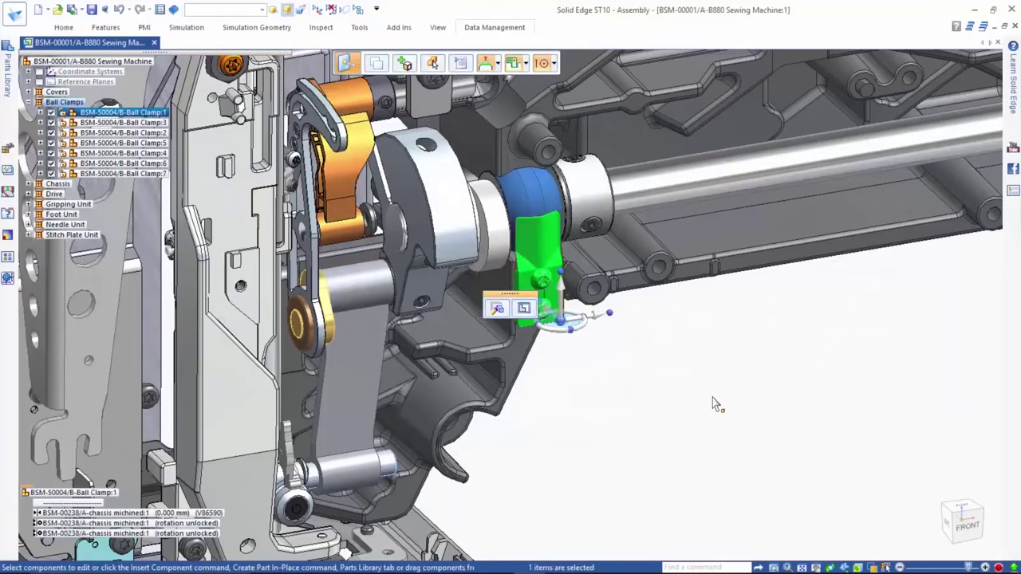
pyautogui.click(716, 404)
# - Select the BSM-00262/A-guidance:1 part on top of the machine arm and check its revision status details
pyautogui.hotkey('ctrl', 'shift', 'a')
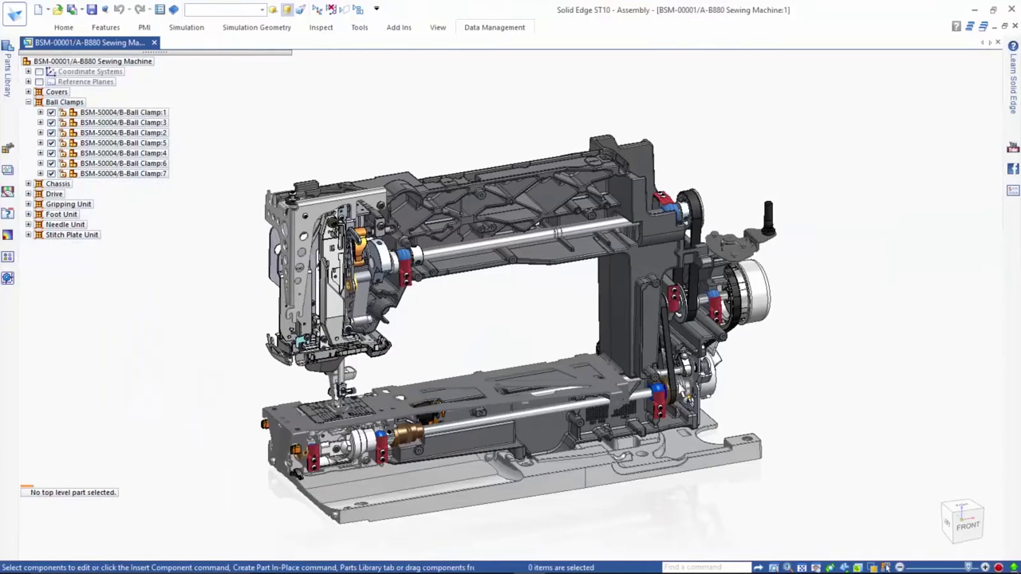
pyautogui.moveTo(342, 137); pyautogui.dragTo(368, 195, button='middle')
pyautogui.scroll(5, 389, 203)
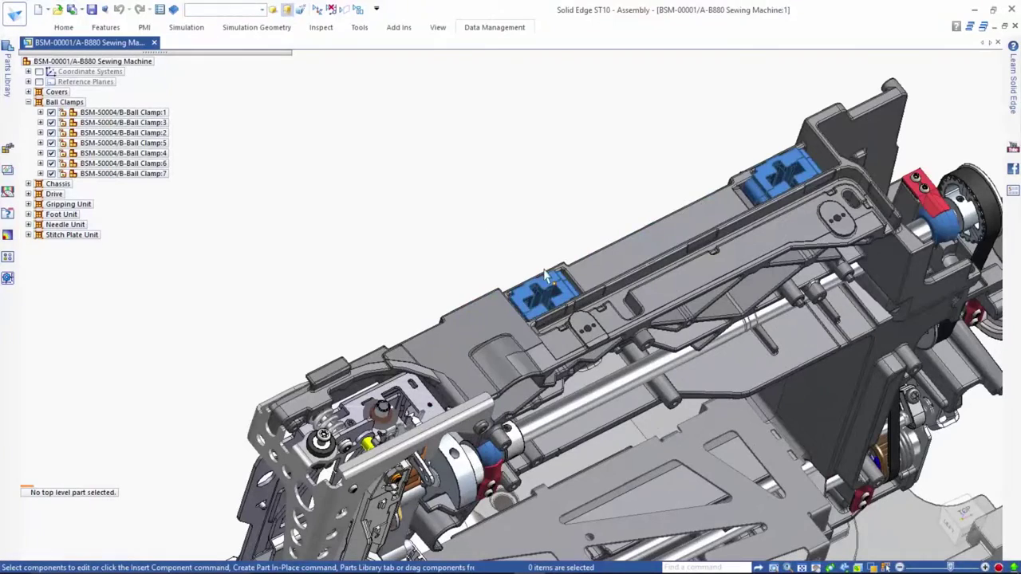
pyautogui.click(545, 277)
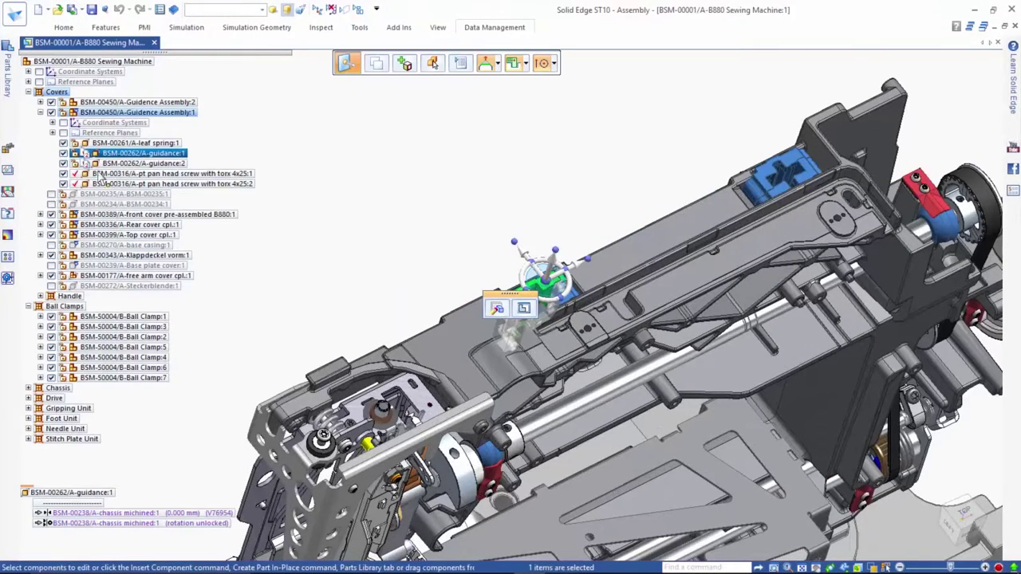
pyautogui.moveTo(88, 159)
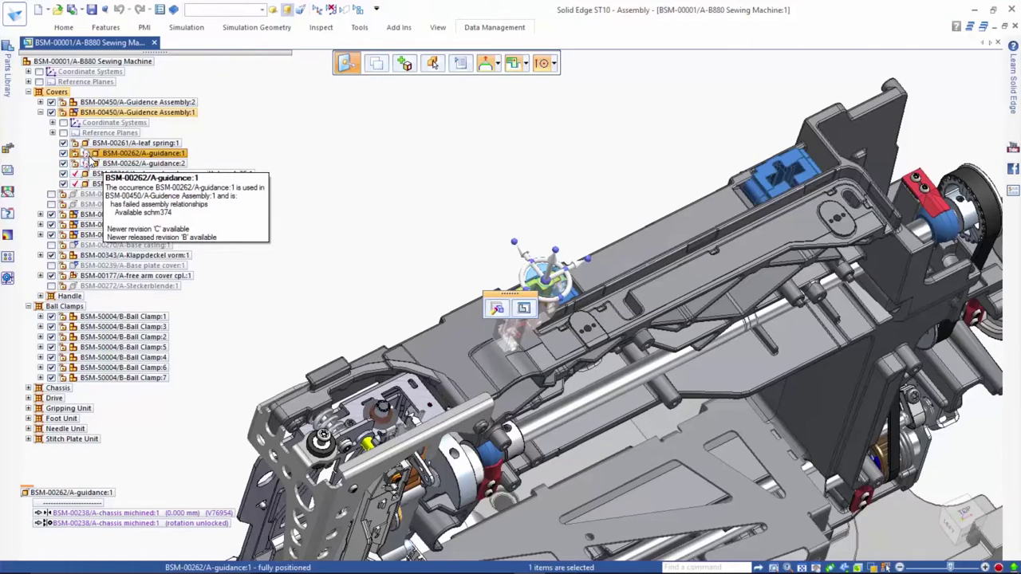
pyautogui.click(142, 154)
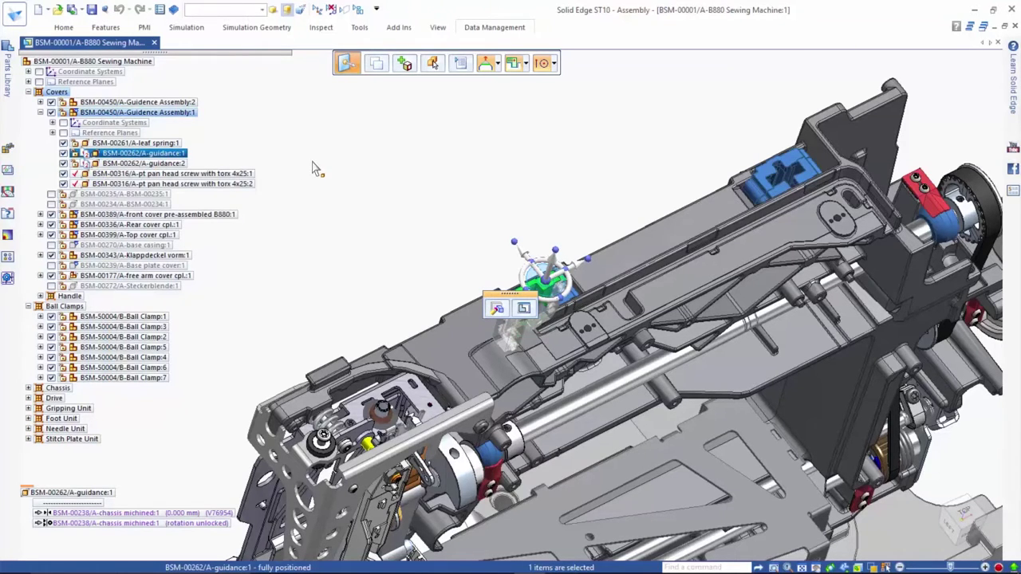
# - Open the revisions of the selected guidance part and preview BSM-00262.par, BSM-00262_B.par and BSM-00262_C.par
pyautogui.click(480, 32)
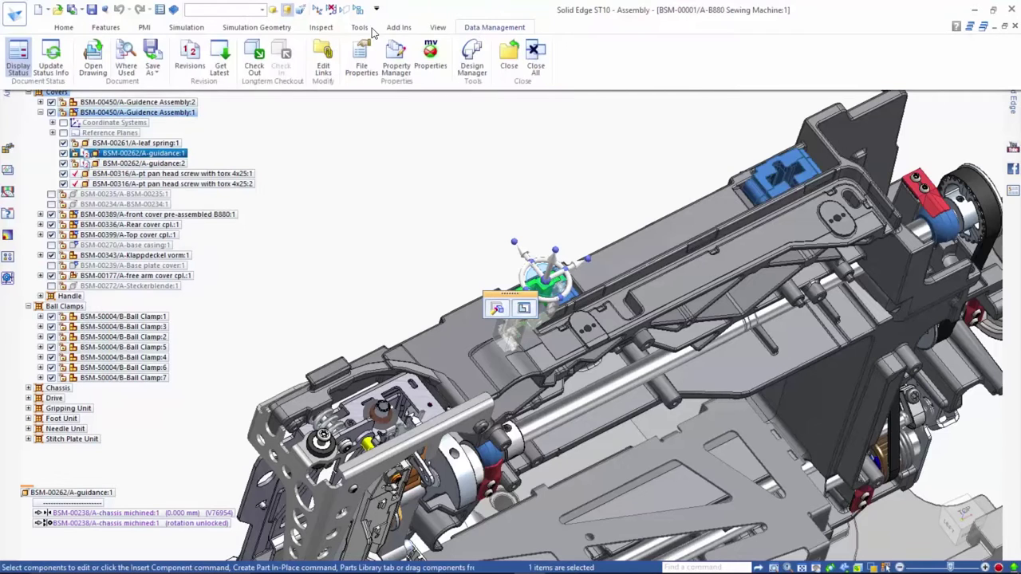
pyautogui.click(189, 58)
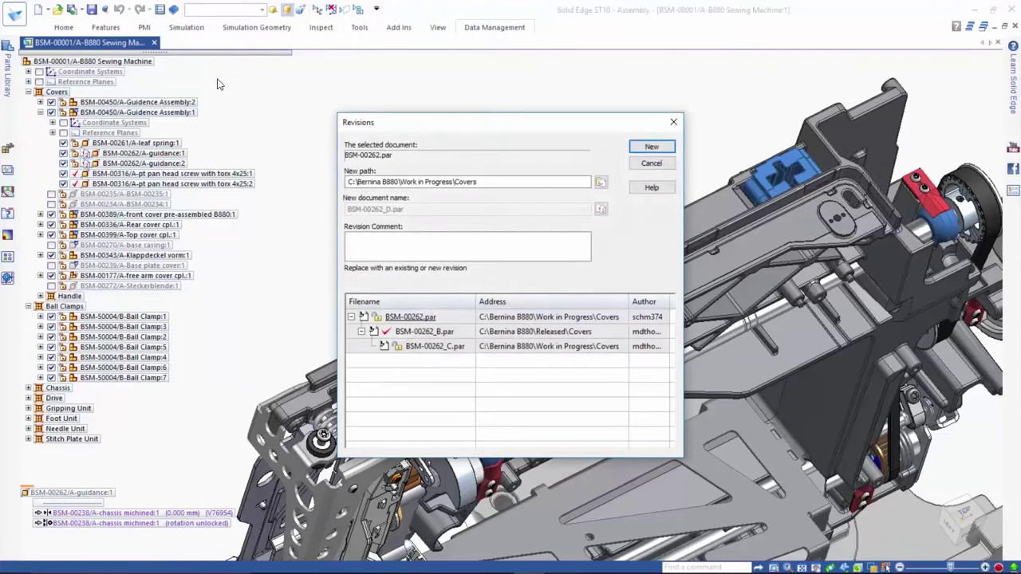
pyautogui.rightClick(414, 317)
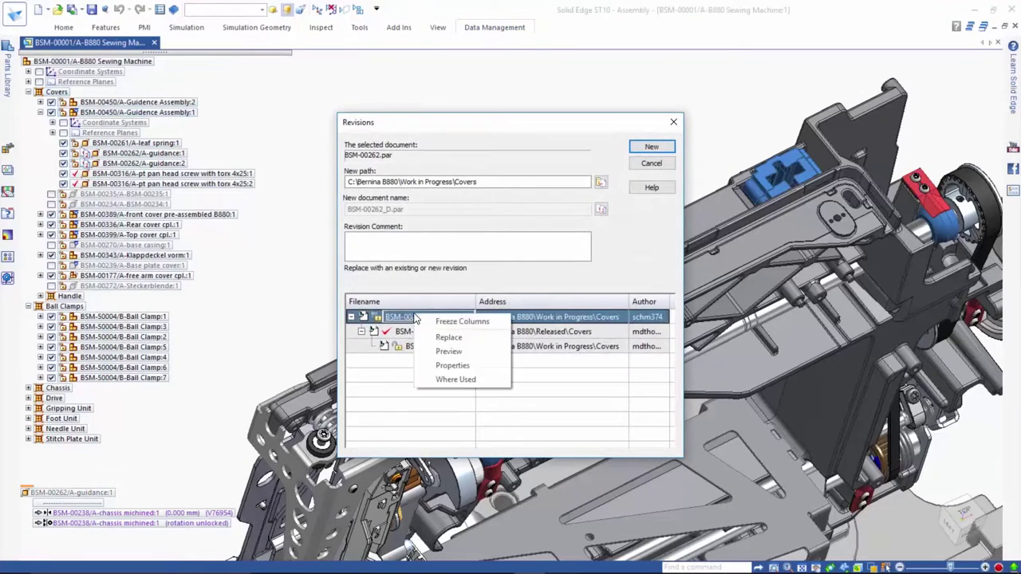
pyautogui.click(443, 351)
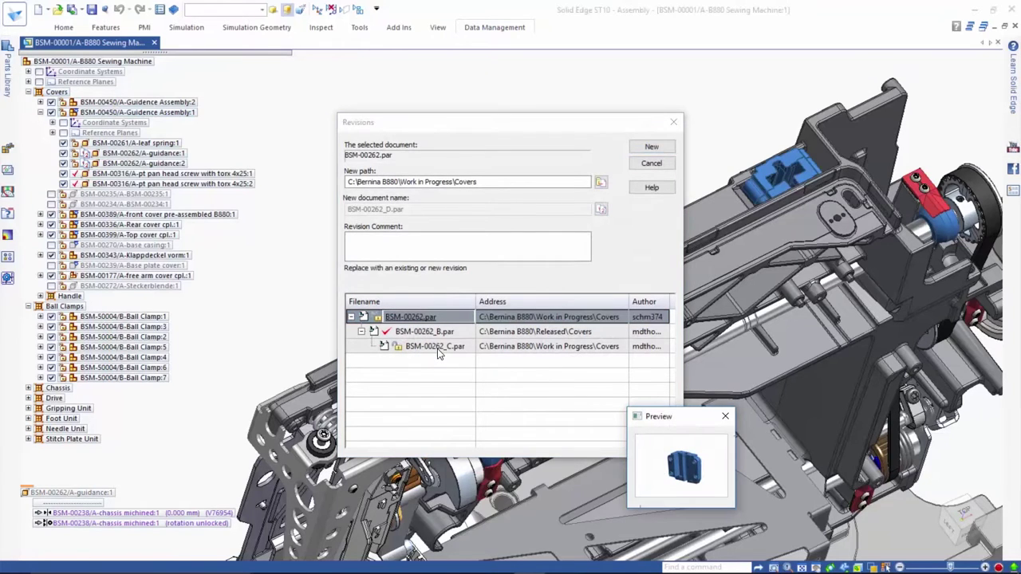
pyautogui.click(435, 338)
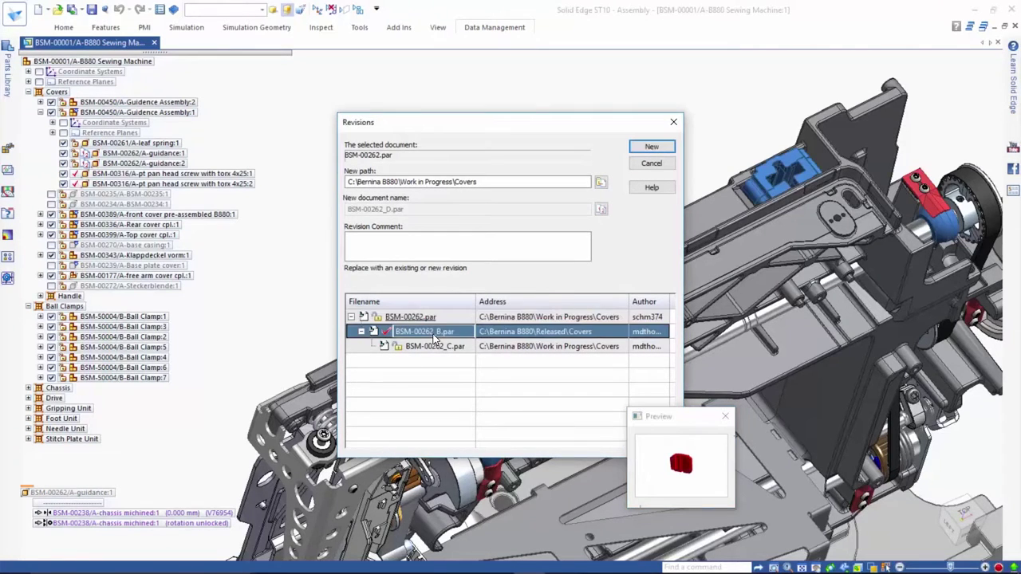
pyautogui.click(434, 347)
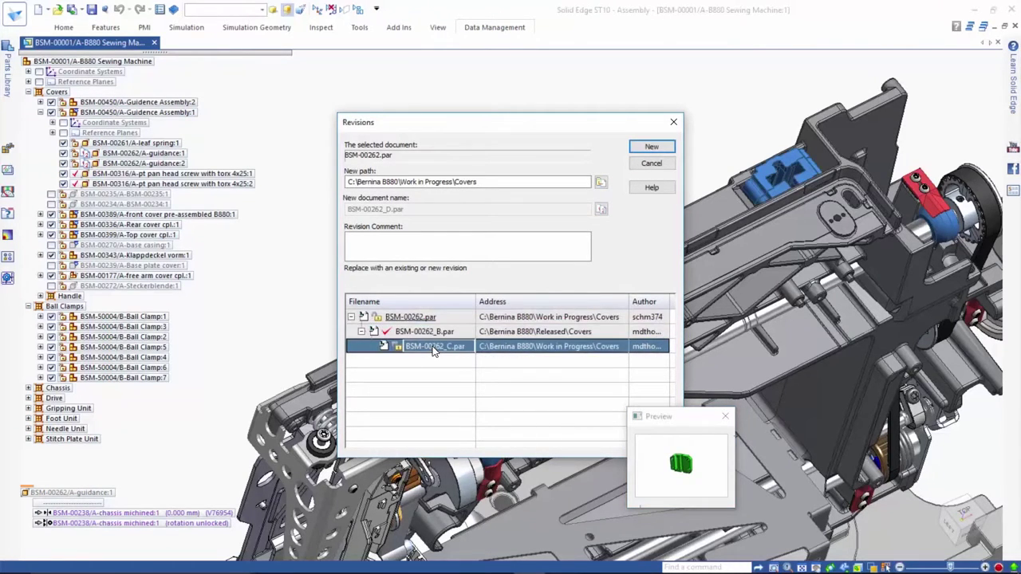
# - Replace the BSM-00262/A-guidance part with revision BSM-00262_B.par for all occurrences in the entire assembly
pyautogui.click(433, 334)
pyautogui.rightClick(433, 335)
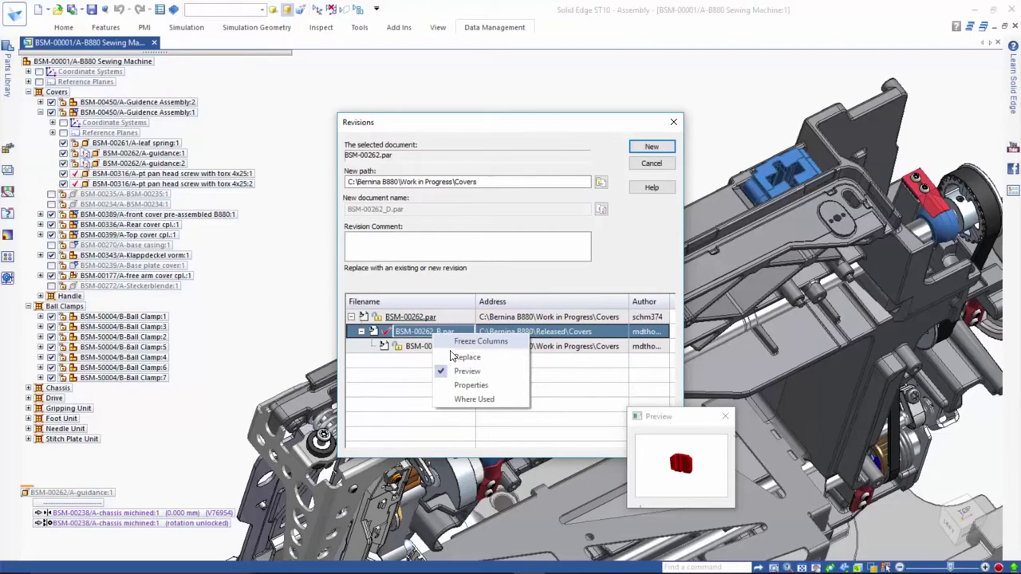
pyautogui.click(456, 356)
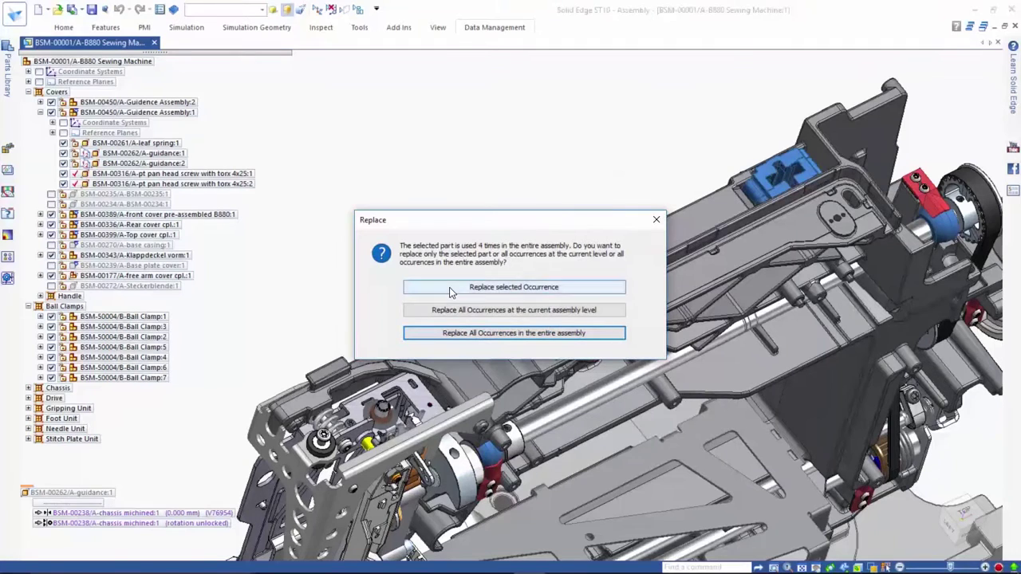
pyautogui.click(439, 333)
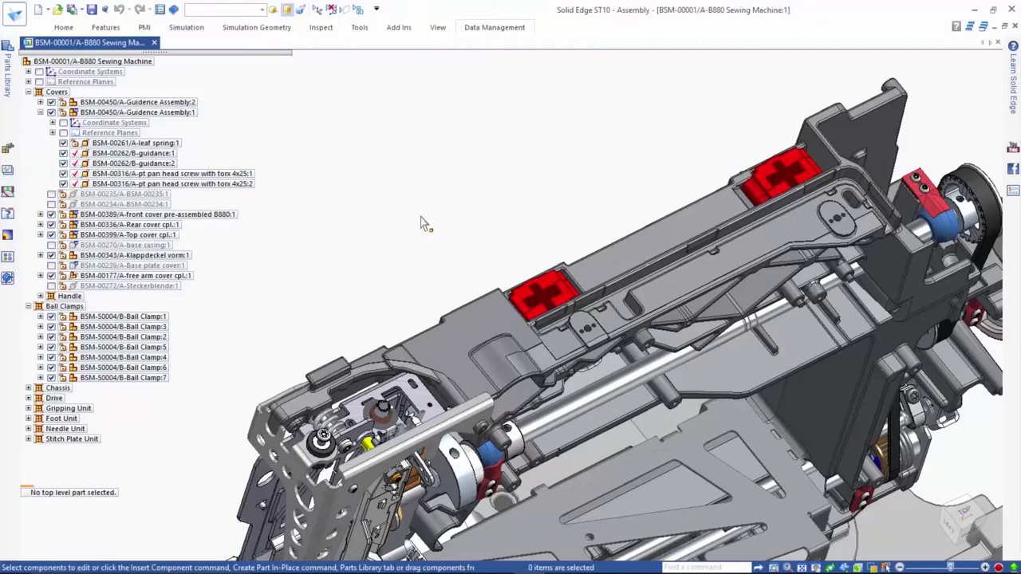
# - Replace the BSM-50010/A-head-frame:1 part with a copy, assigning document number BSM-50103 to the part and its drawing and saving both
pyautogui.hotkey('ctrl', 'shift', 'a')
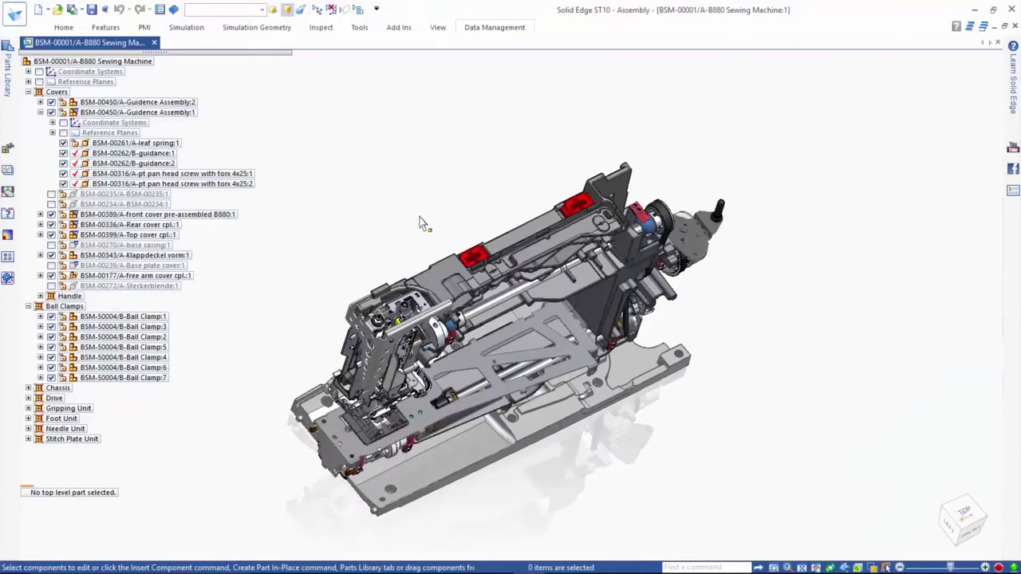
pyautogui.moveTo(381, 203); pyautogui.dragTo(377, 117, button='middle')
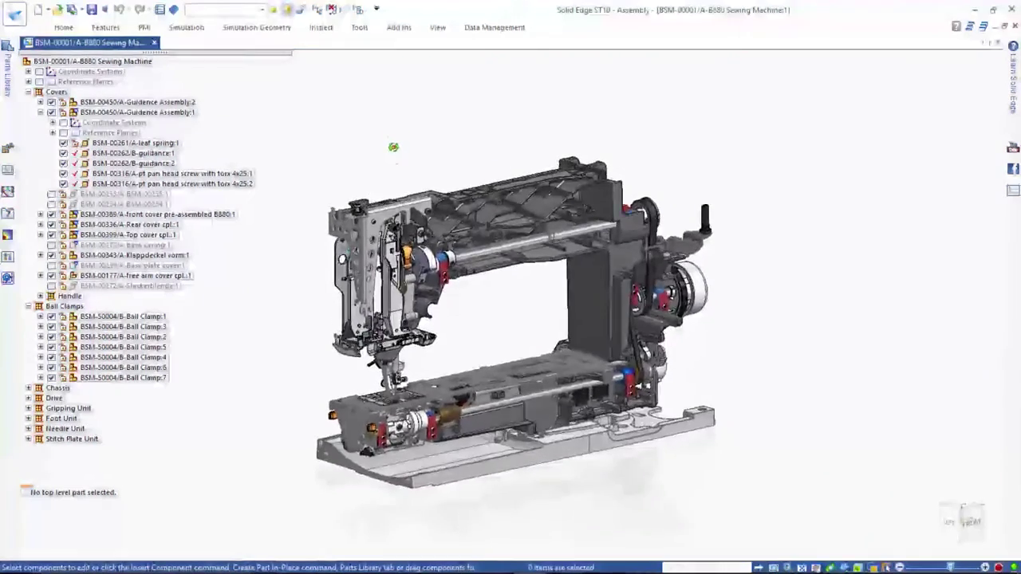
pyautogui.scroll(3, 306, 263)
pyautogui.scroll(2, 305, 263)
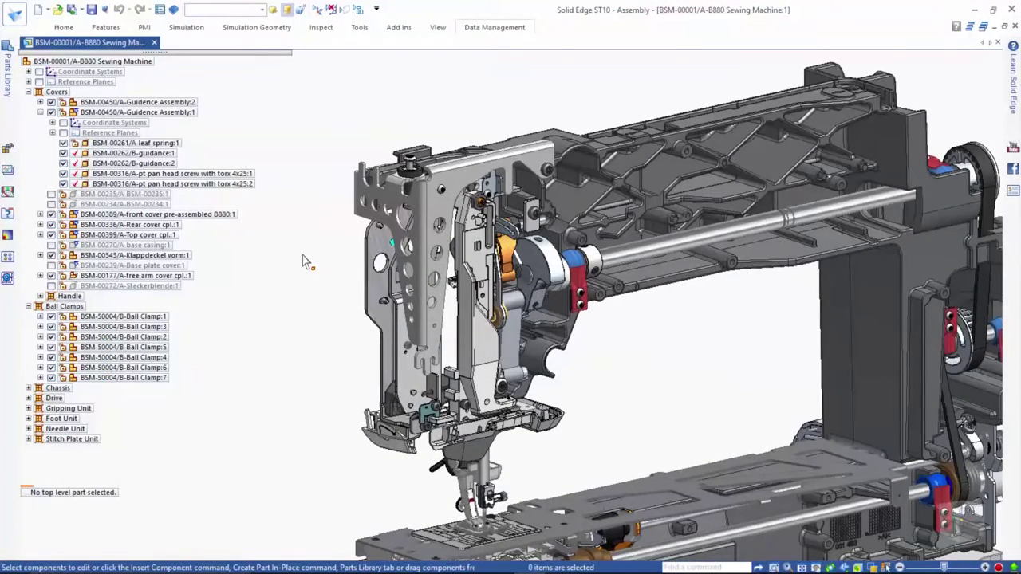
pyautogui.click(381, 212)
pyautogui.rightClick(359, 214)
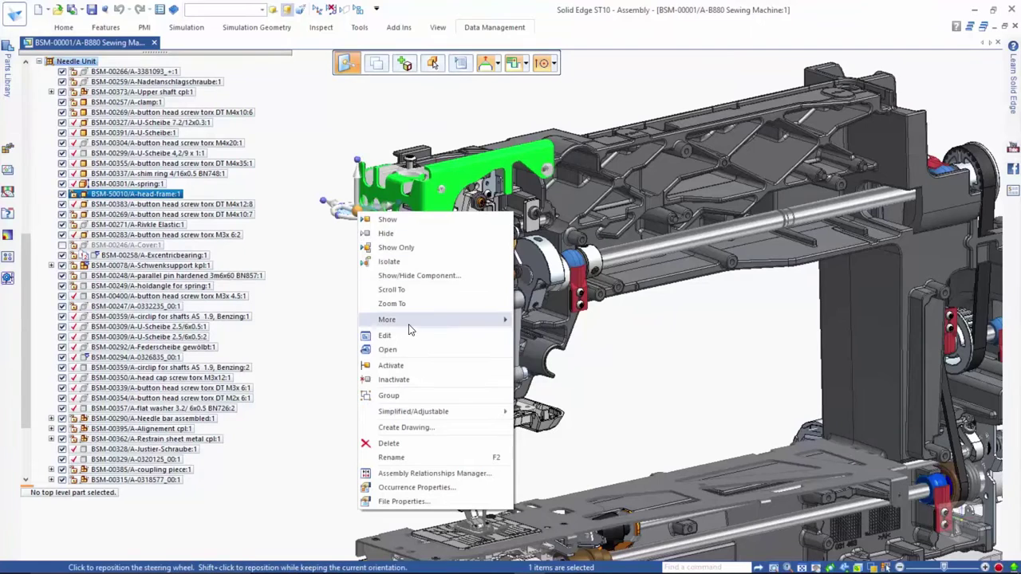
pyautogui.moveTo(447, 319)
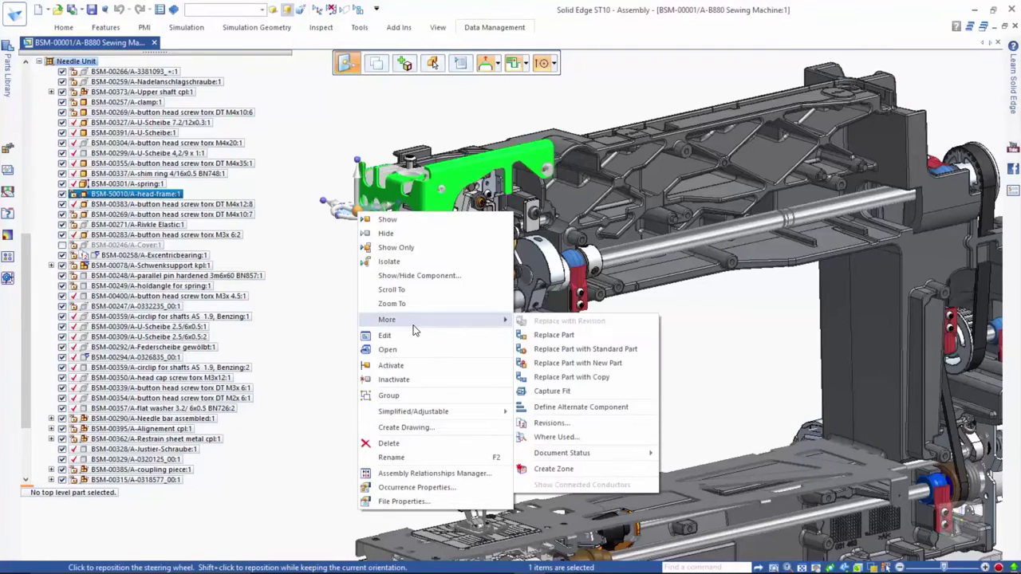
pyautogui.click(614, 376)
pyautogui.rightClick(621, 380)
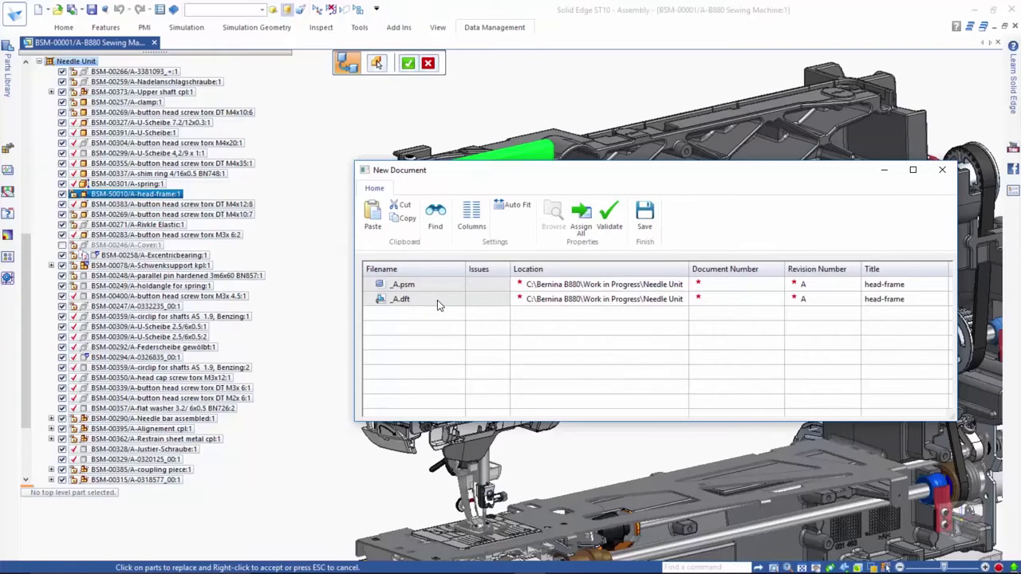
pyautogui.click(582, 220)
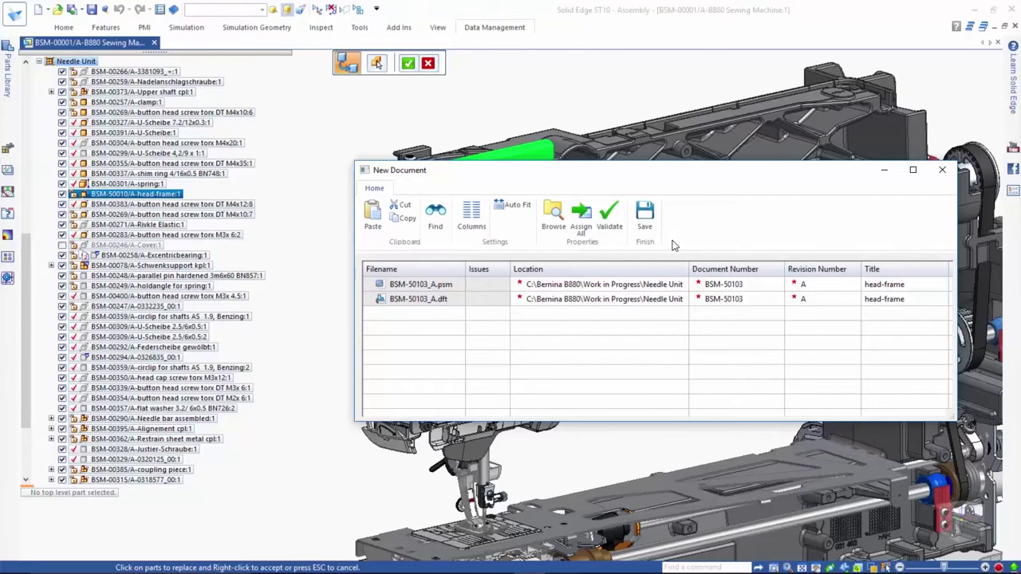
pyautogui.click(649, 227)
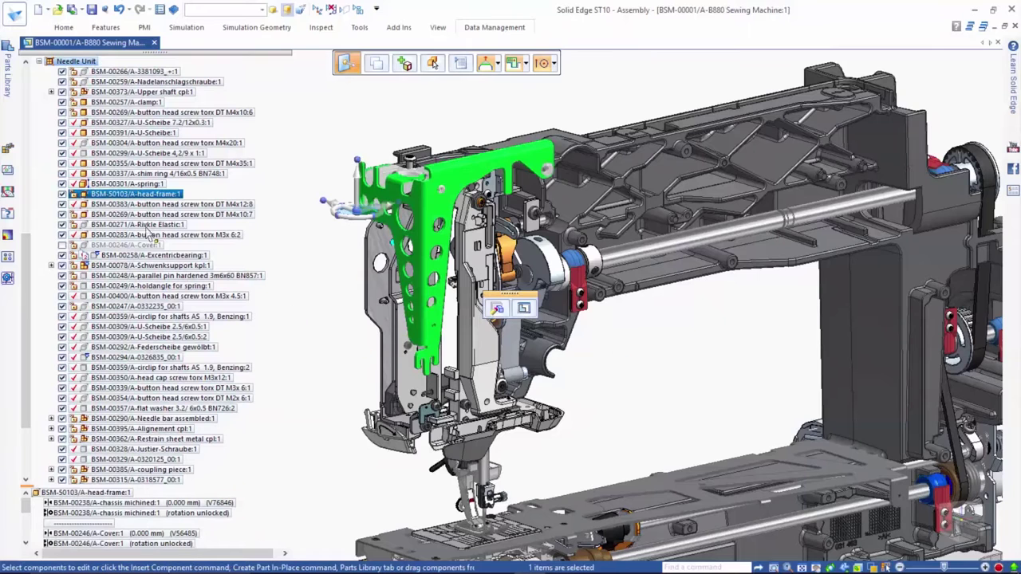
# - Open the BSM-50103/A-head-frame:1 part and delete the column of four large holes in the tapered side flange
pyautogui.rightClick(316, 255)
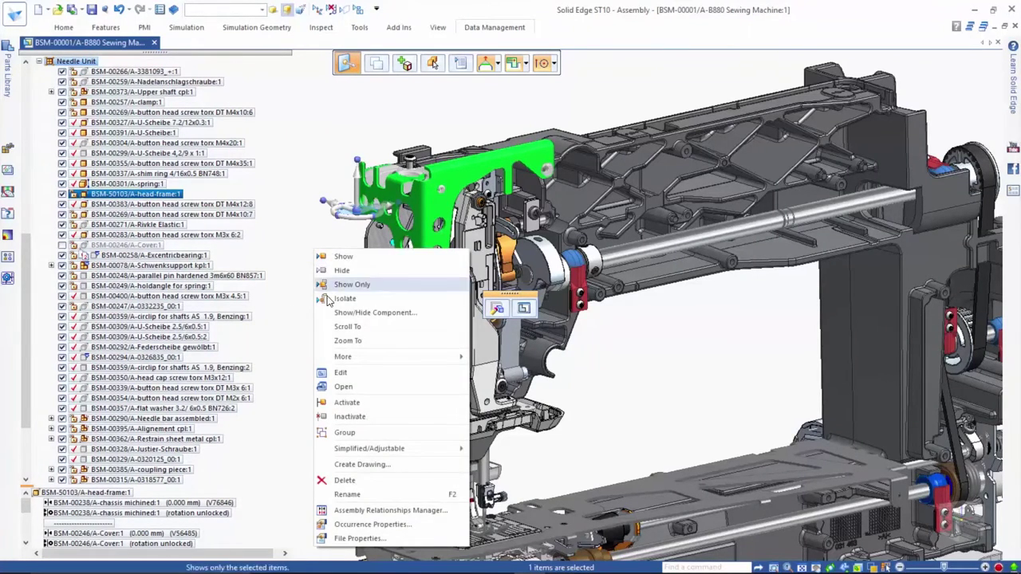
pyautogui.click(341, 389)
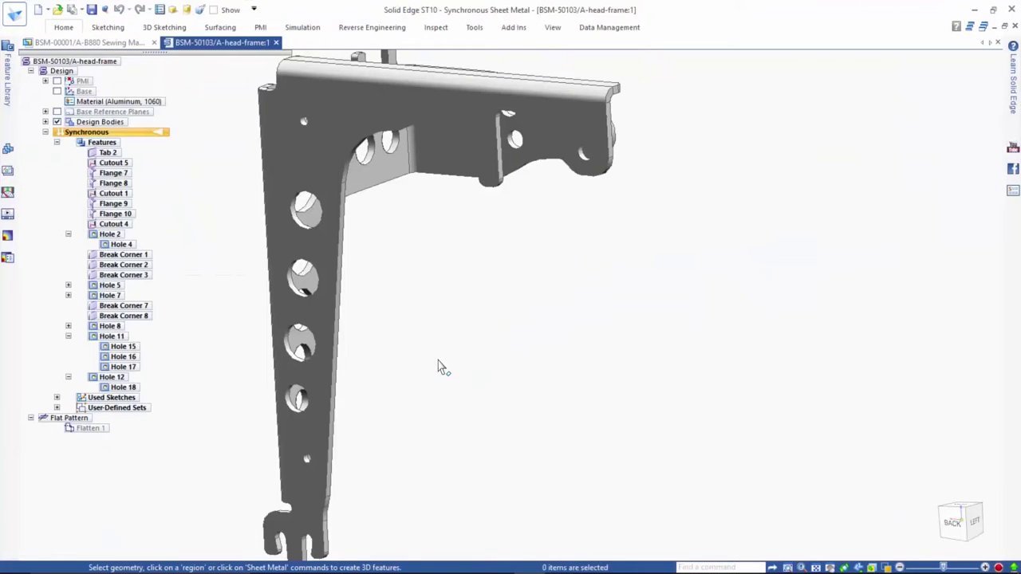
pyautogui.click(957, 528)
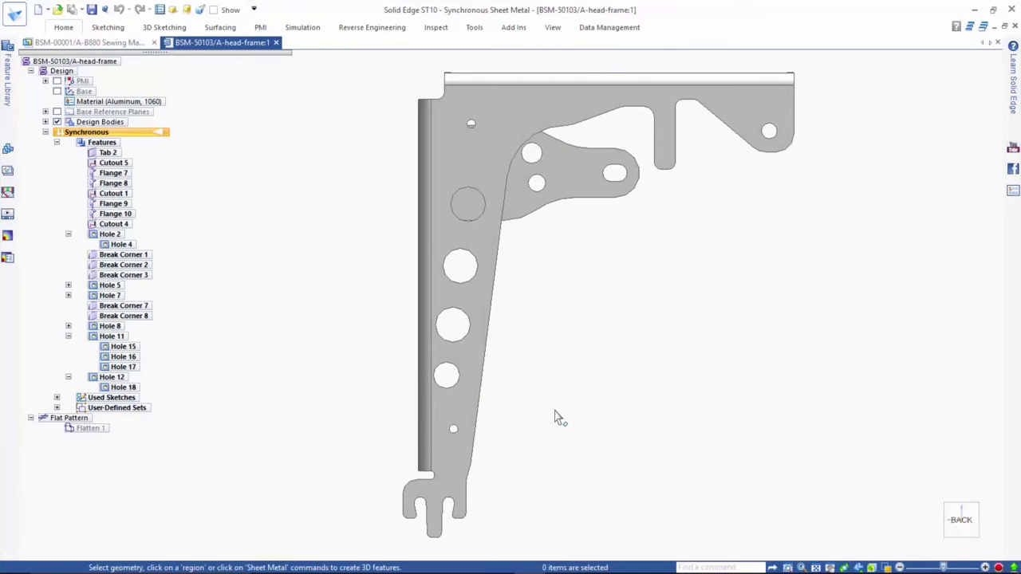
pyautogui.moveTo(541, 405); pyautogui.dragTo(426, 170)
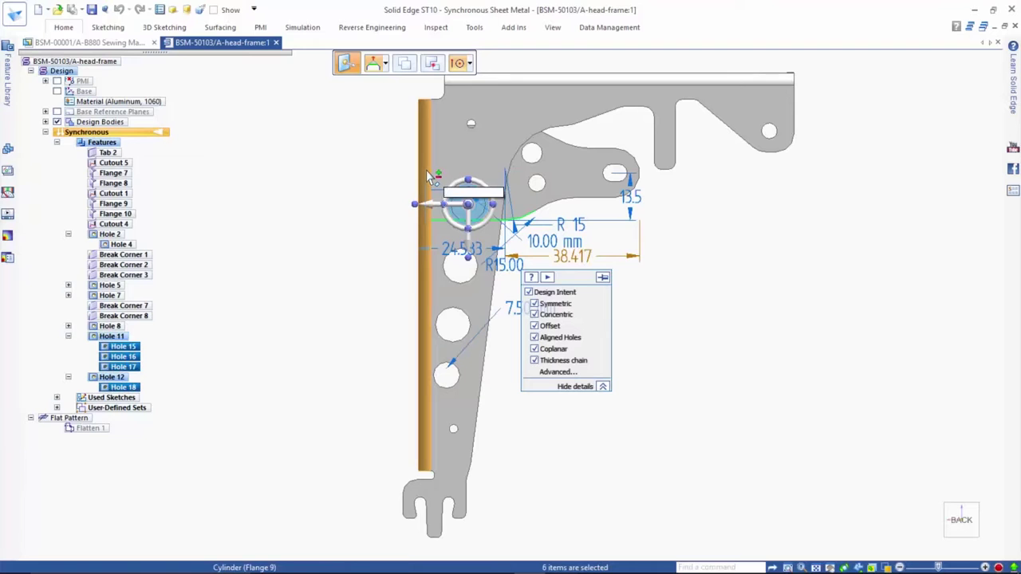
pyautogui.click(845, 423)
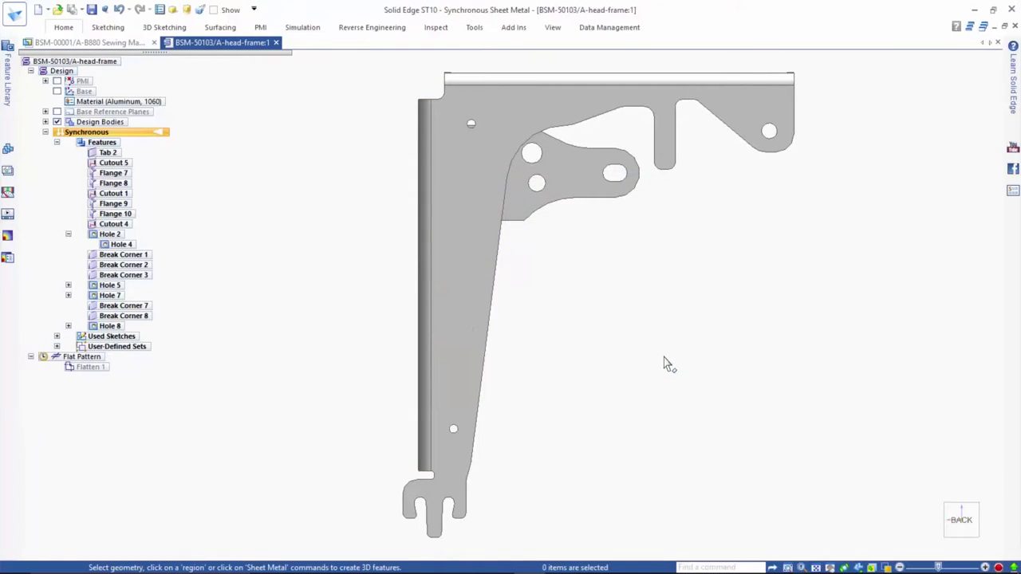
# - Make the long slanted edge face of the tapered side flange parallel to the flange's bend with a face relationship
pyautogui.hotkey('ctrl', 'i')
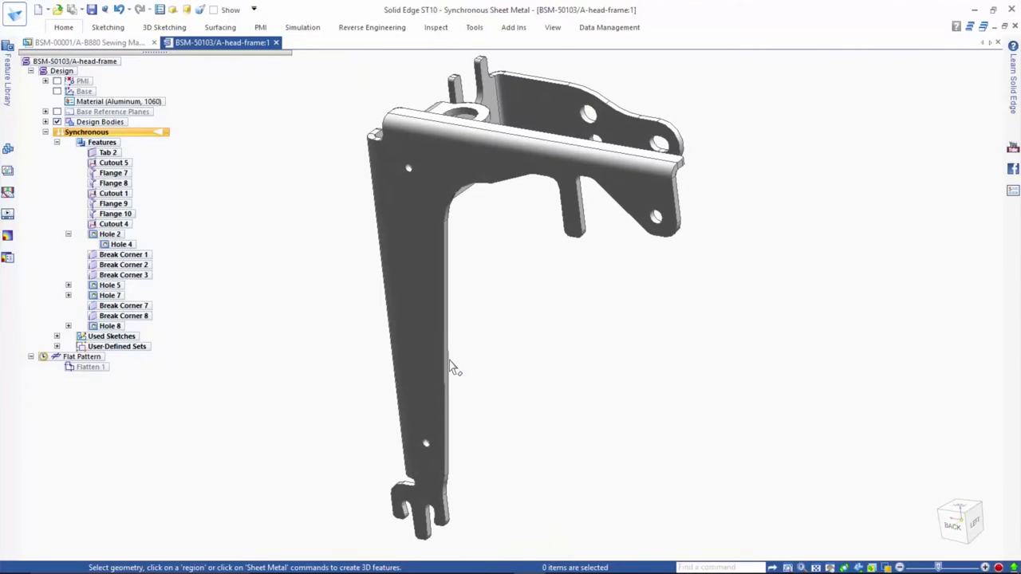
pyautogui.click(449, 366)
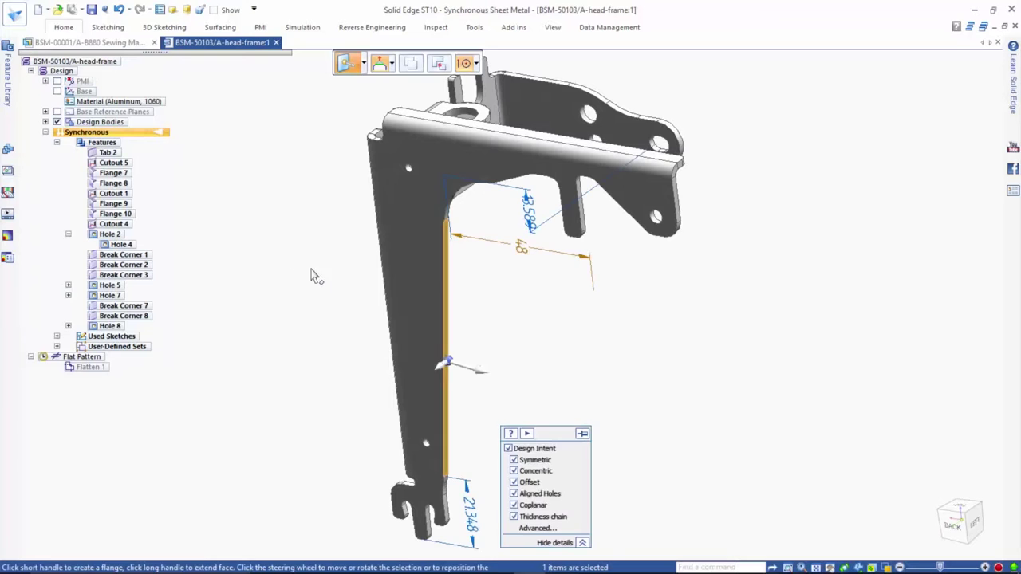
pyautogui.click(66, 28)
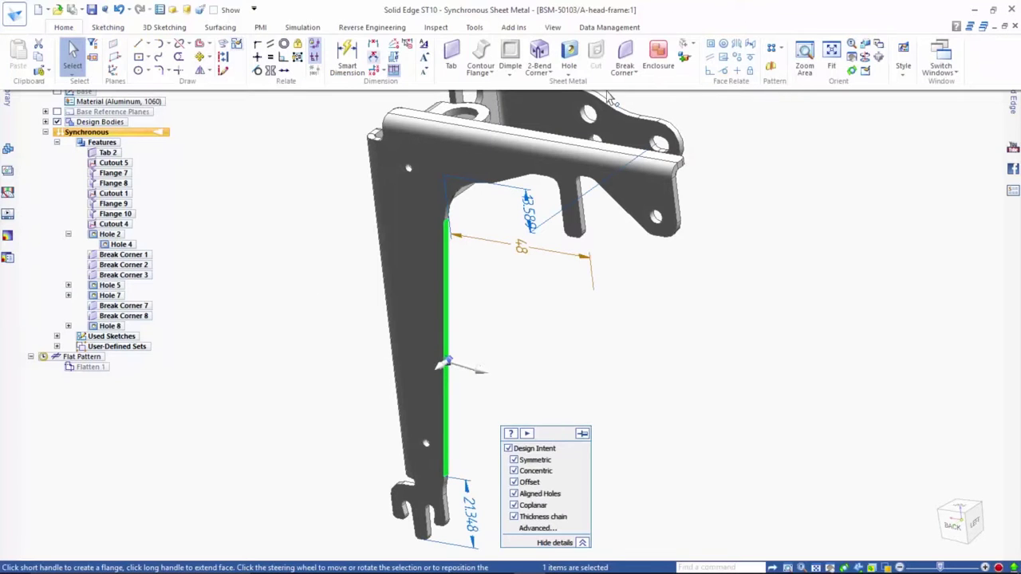
pyautogui.click(710, 60)
pyautogui.moveTo(317, 317); pyautogui.dragTo(458, 234, button='middle')
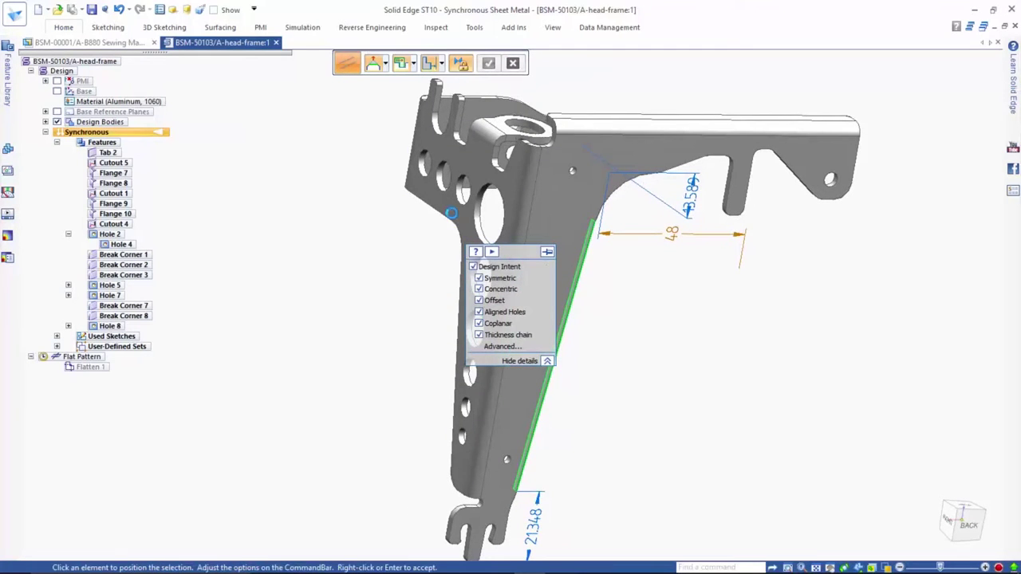
pyautogui.click(450, 213)
pyautogui.rightClick(654, 378)
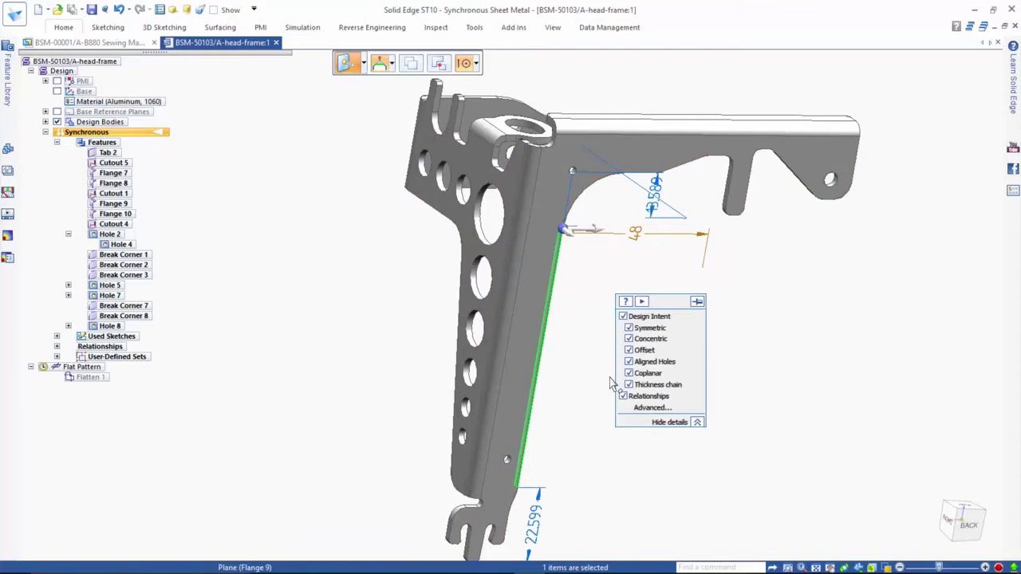
pyautogui.press('Escape')
pyautogui.moveTo(620, 388); pyautogui.dragTo(559, 359, button='middle')
# - Open the head-frame's drawing from the sewing machine assembly, updating its out-of-date views and checking the title block
pyautogui.click(134, 42)
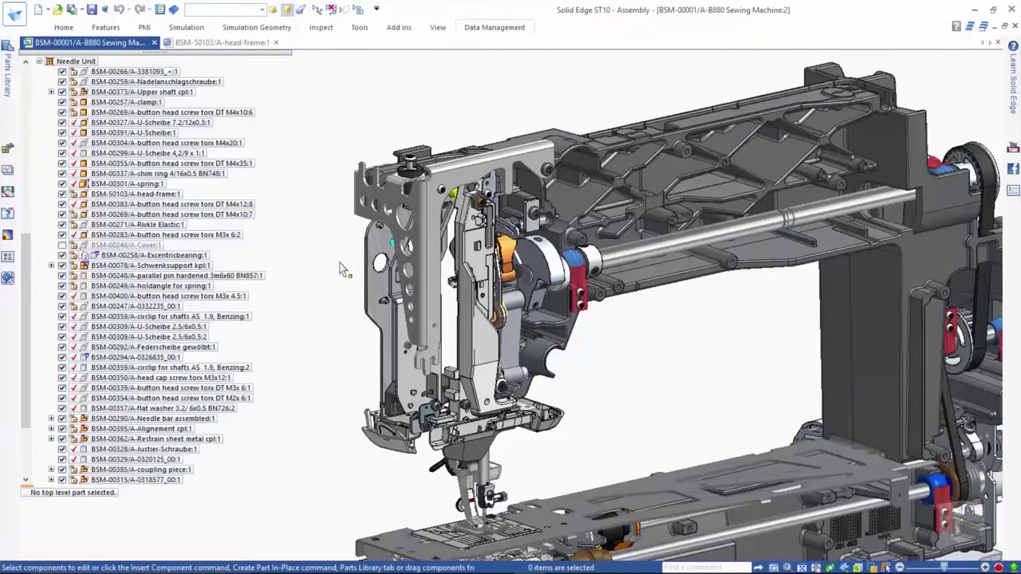
pyautogui.click(364, 216)
pyautogui.click(493, 27)
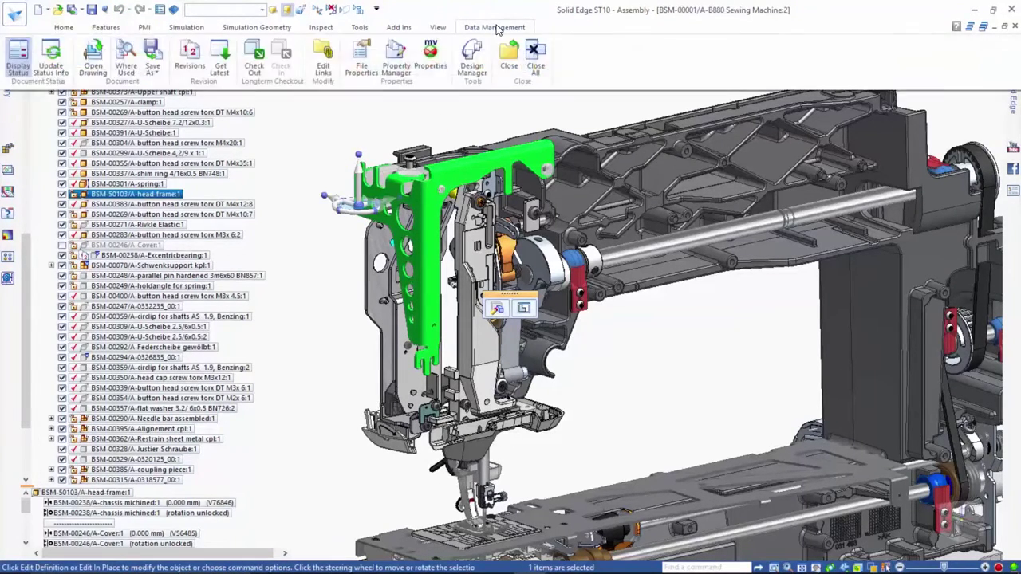
pyautogui.click(87, 64)
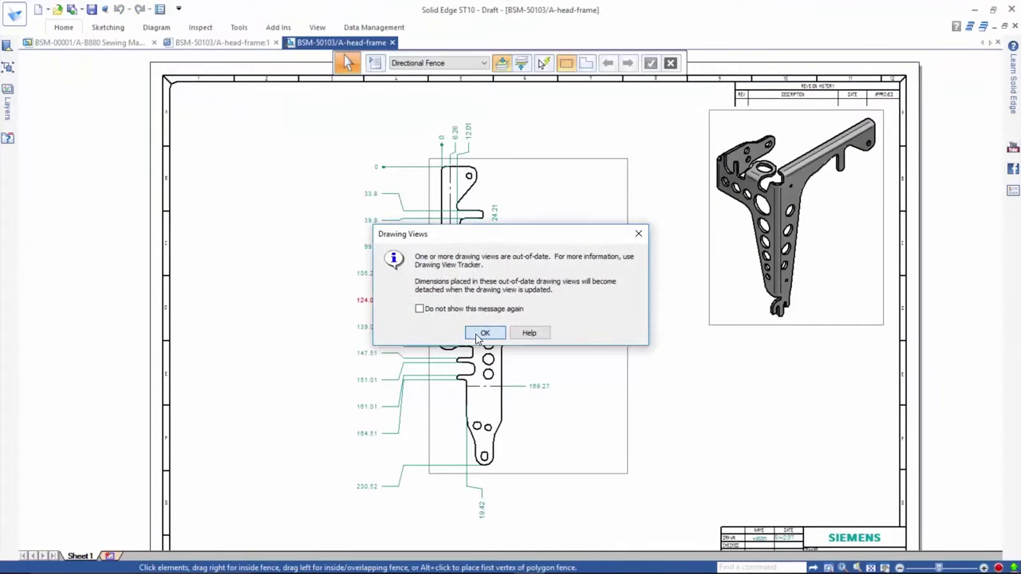
pyautogui.click(485, 332)
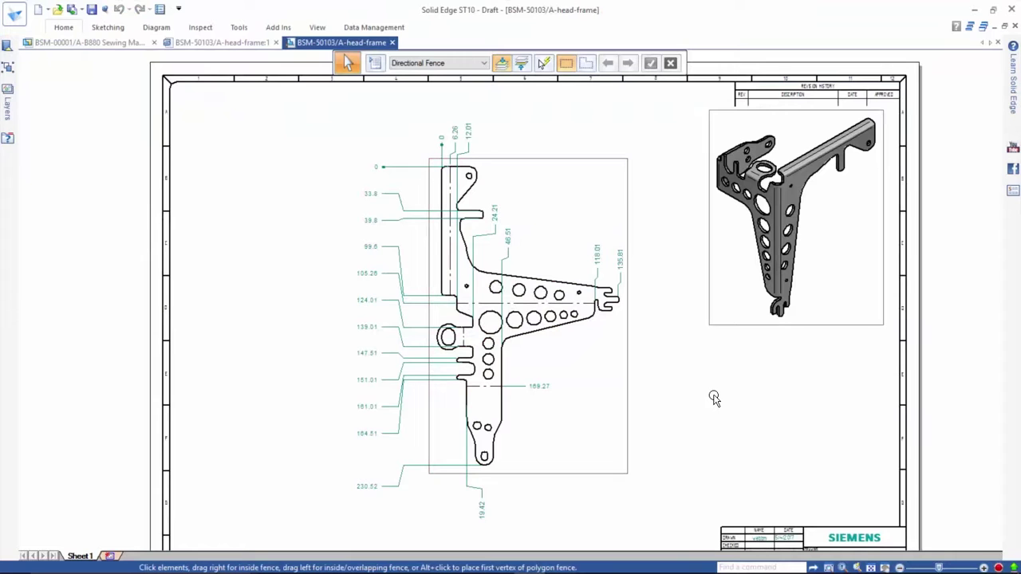
pyautogui.moveTo(715, 402); pyautogui.dragTo(737, 423, button='right')
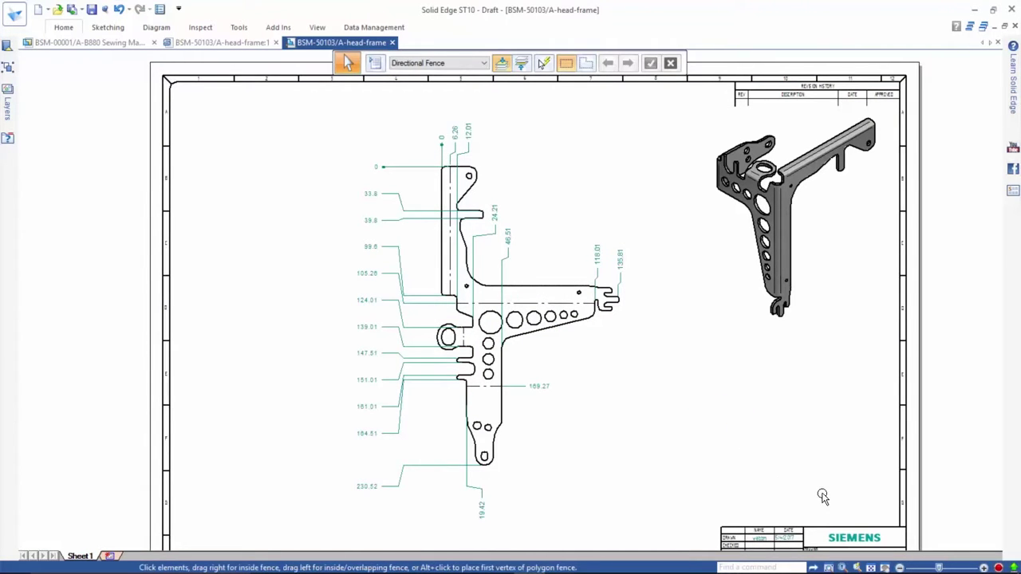
pyautogui.moveTo(823, 494); pyautogui.dragTo(729, 351, button='middle')
pyautogui.scroll(3, 753, 453)
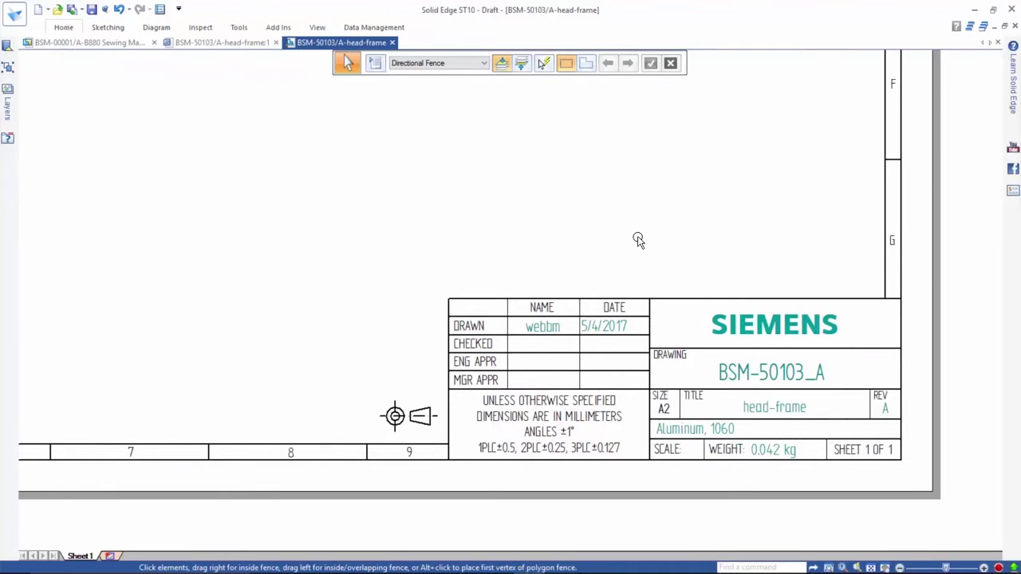
pyautogui.hotkey('ctrl', 'f')
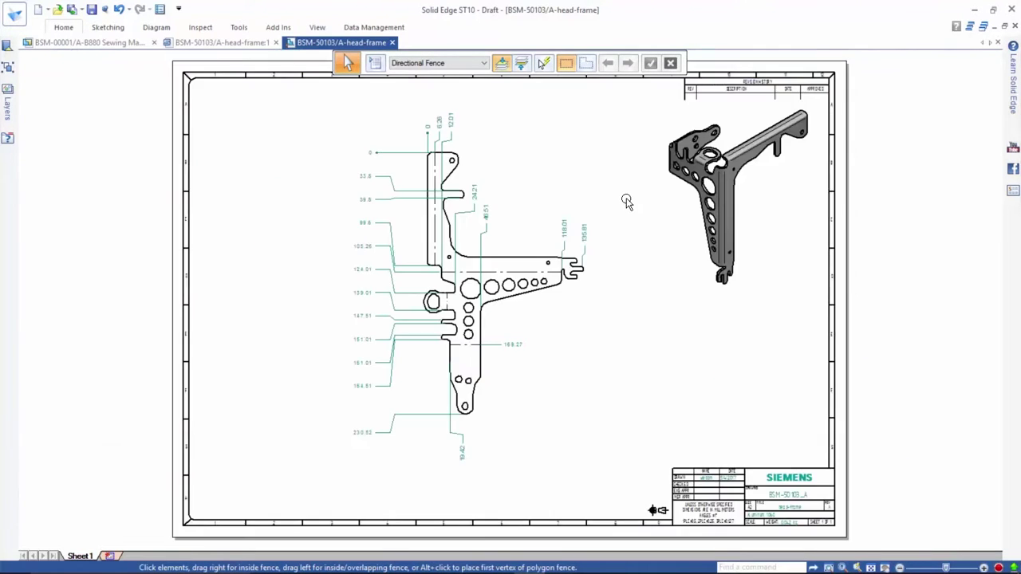
# - Return to the sewing machine assembly and open the BSM-00402/A-Schubgabel vorm.:1 subassembly from the Stitch Plate Unit
pyautogui.click(35, 44)
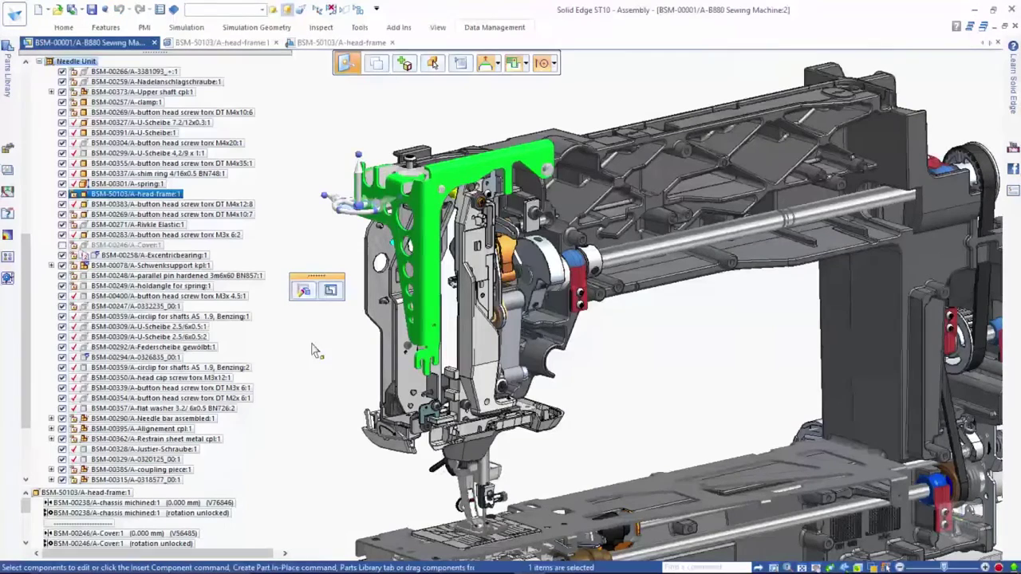
pyautogui.click(319, 393)
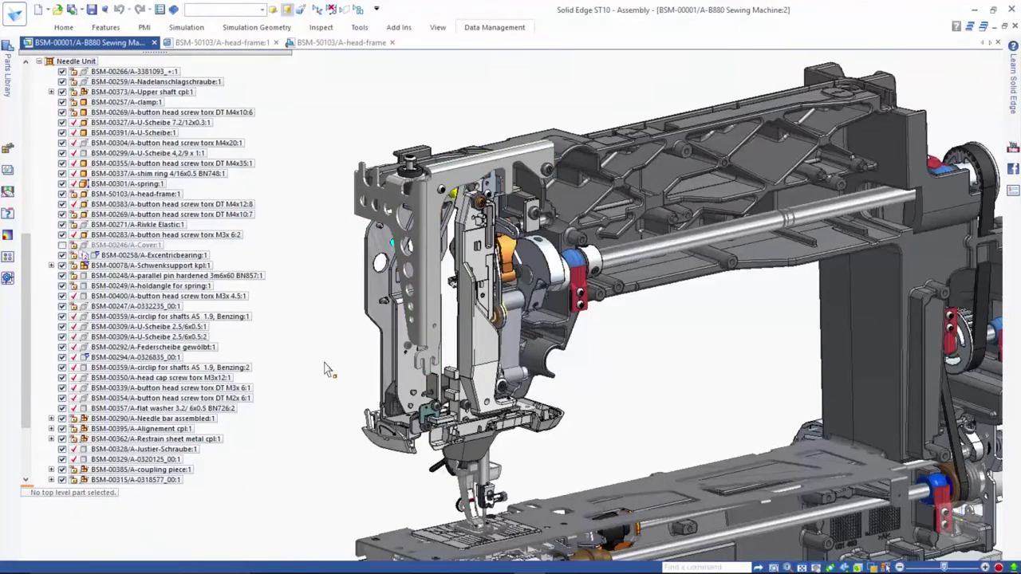
pyautogui.hotkey('ctrl', 'f')
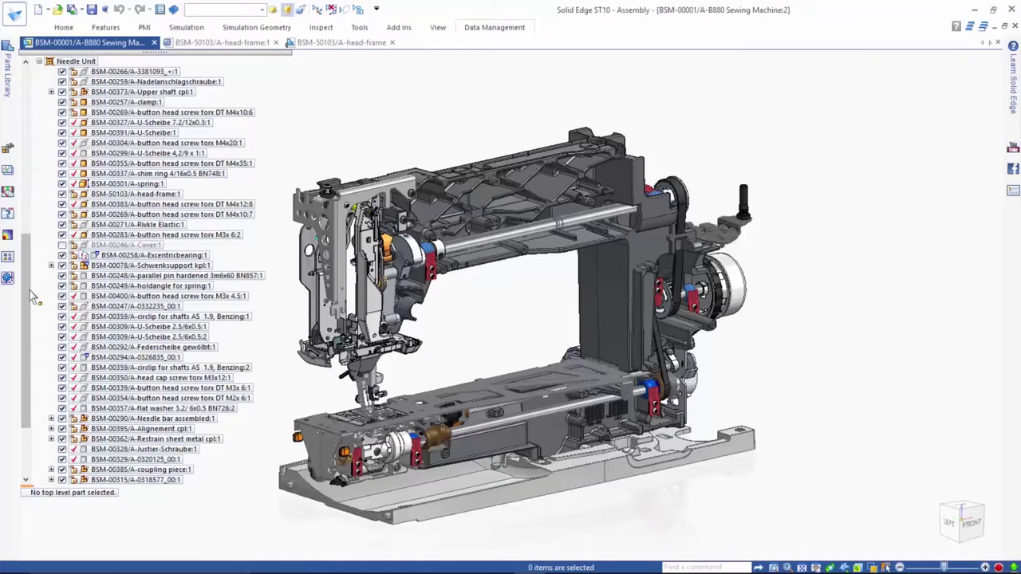
pyautogui.scroll(-3, 32, 297)
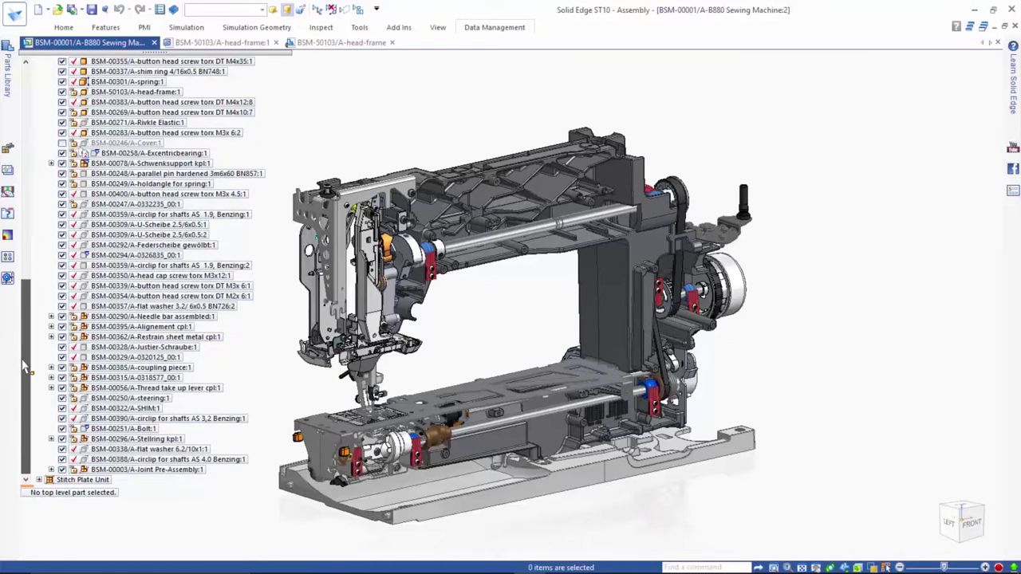
pyautogui.click(40, 479)
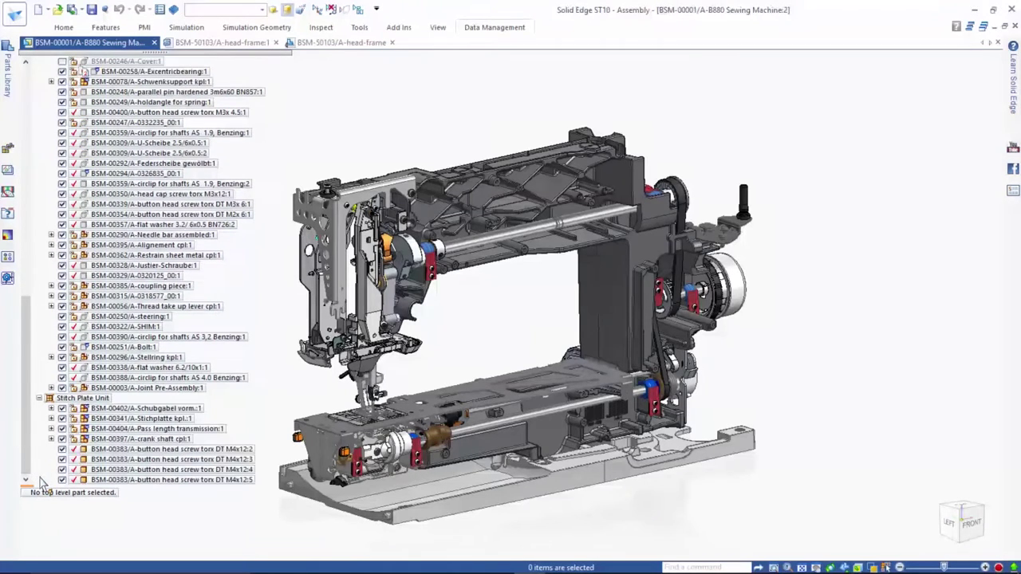
pyautogui.click(148, 409)
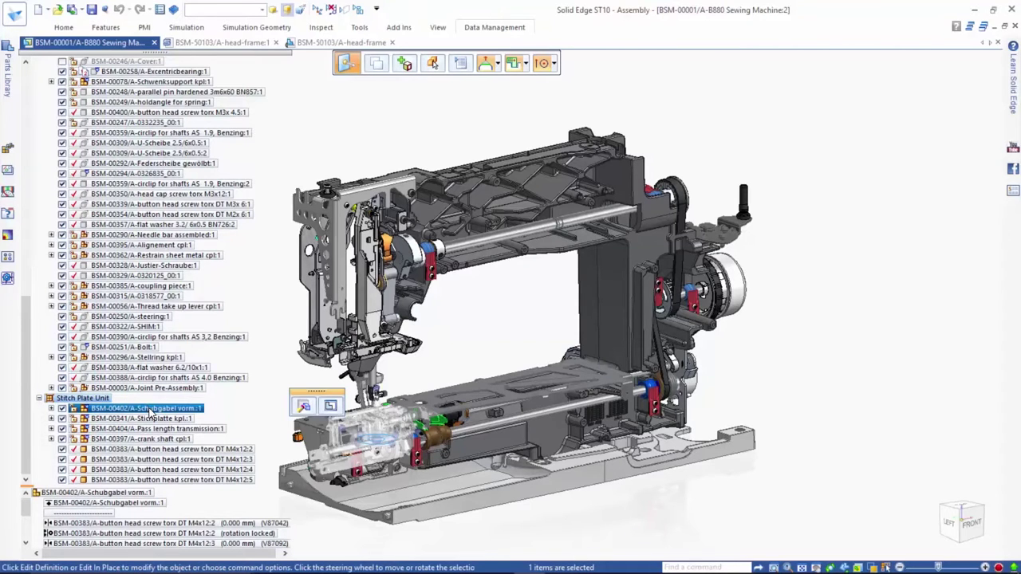
pyautogui.rightClick(150, 411)
pyautogui.click(205, 254)
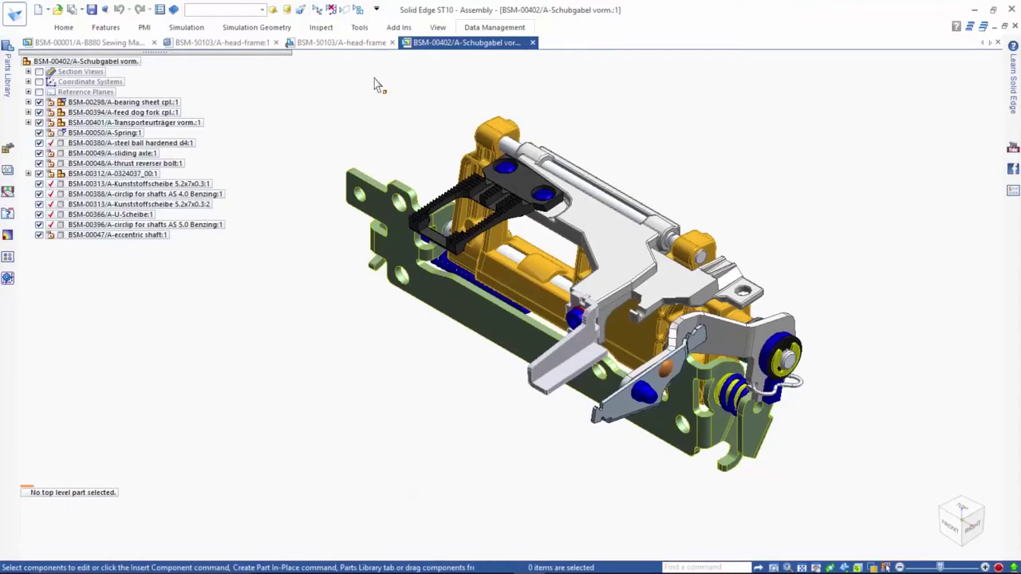
# - Open the BSM-00402 subassembly in Design Manager and search all of its listed files for duplicates
pyautogui.click(479, 29)
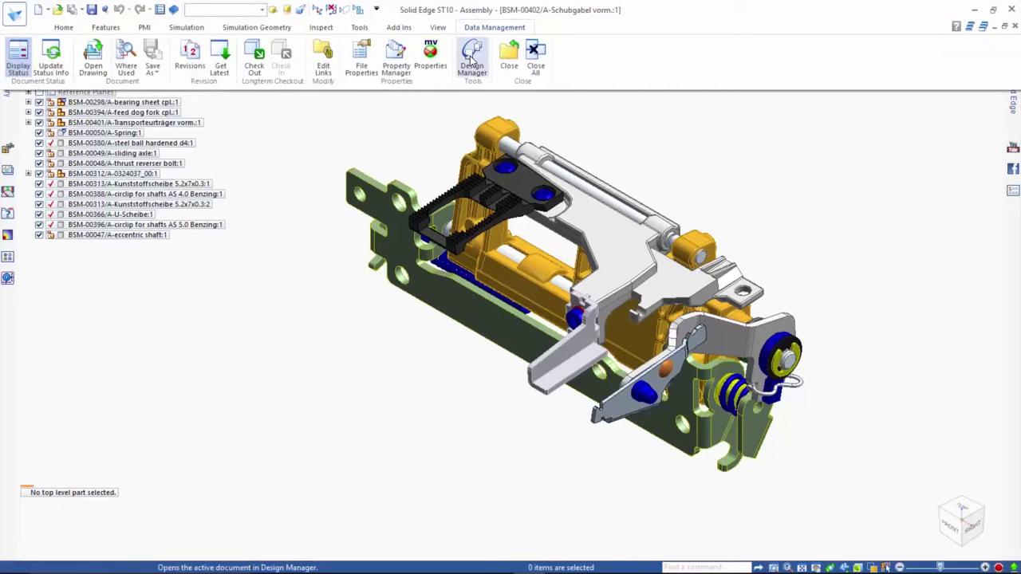
pyautogui.click(472, 56)
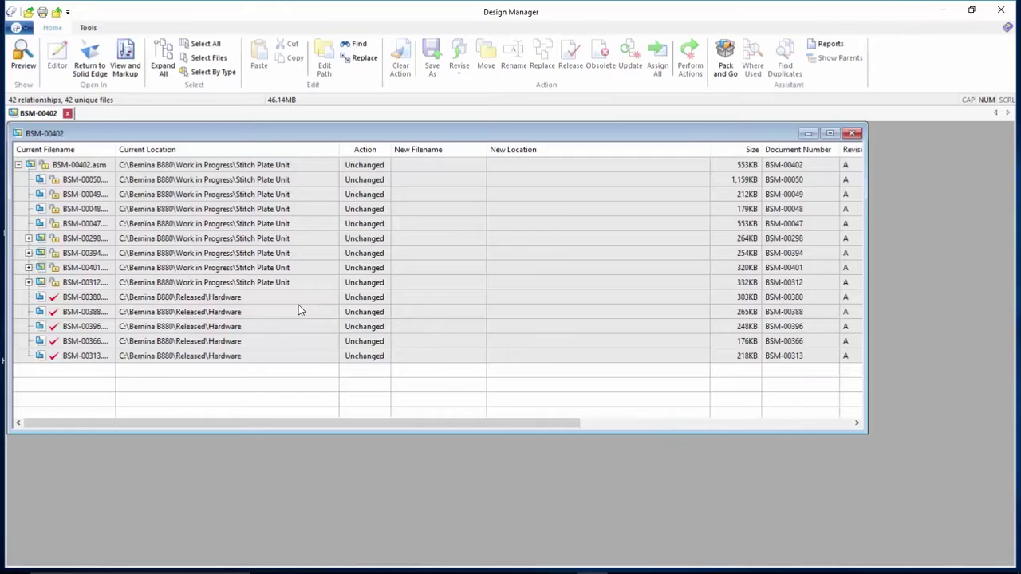
pyautogui.click(209, 46)
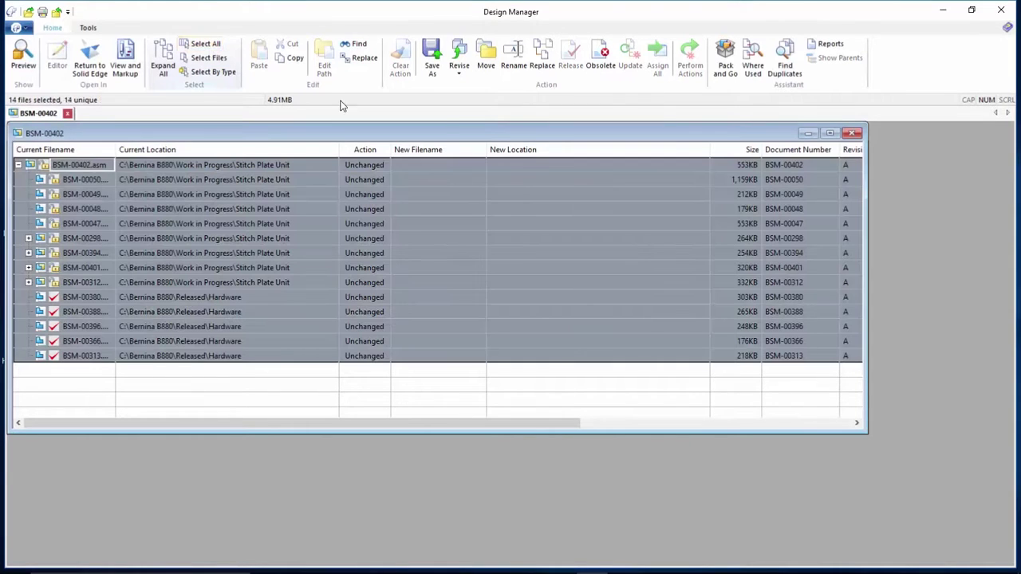
pyautogui.click(778, 73)
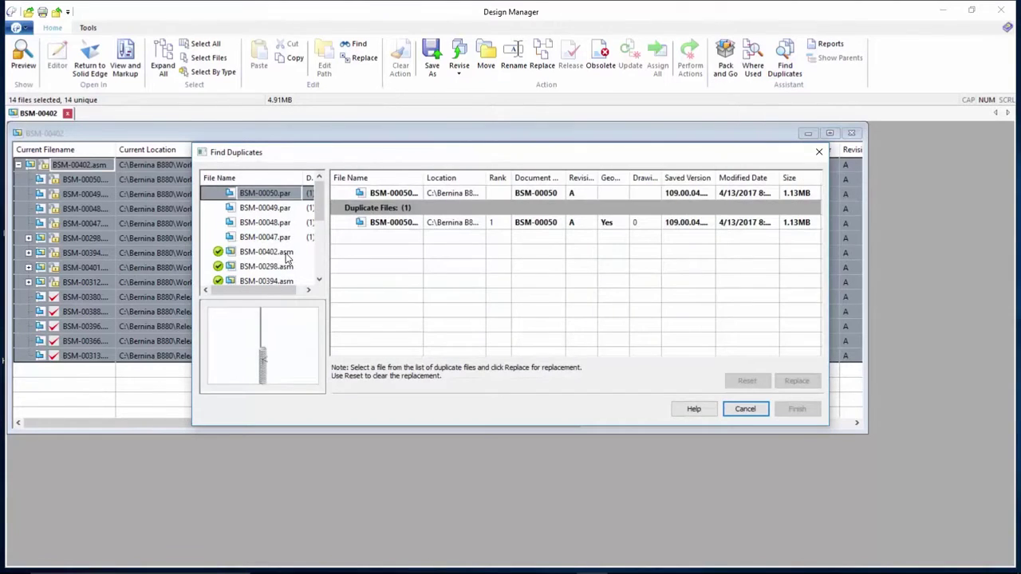
# - Review the duplicate search results for BSM-00402.asm, BSM-00050.par, BSM-00049.par, BSM-00048.par and BSM-00047.par
pyautogui.click(285, 253)
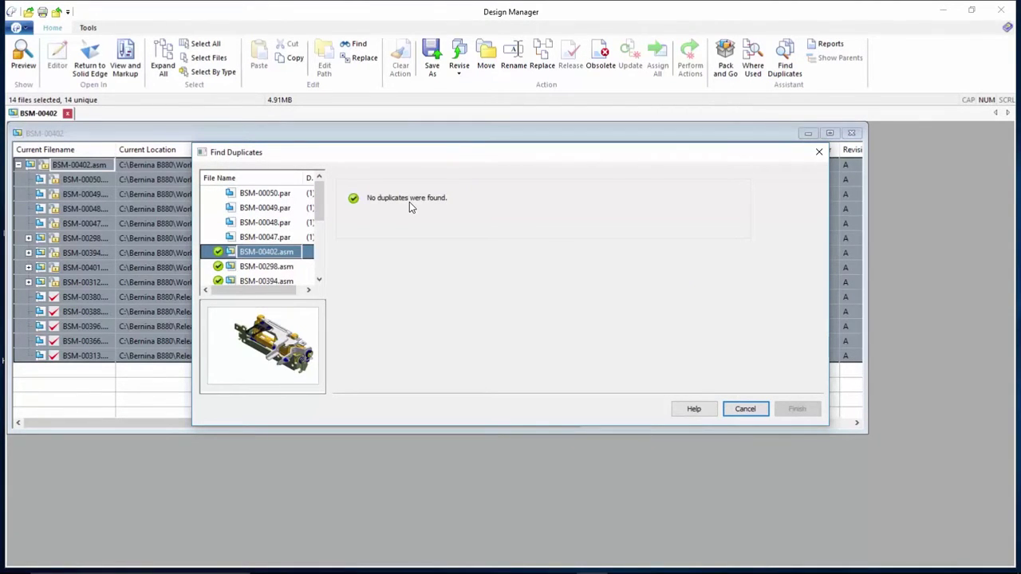
pyautogui.click(271, 195)
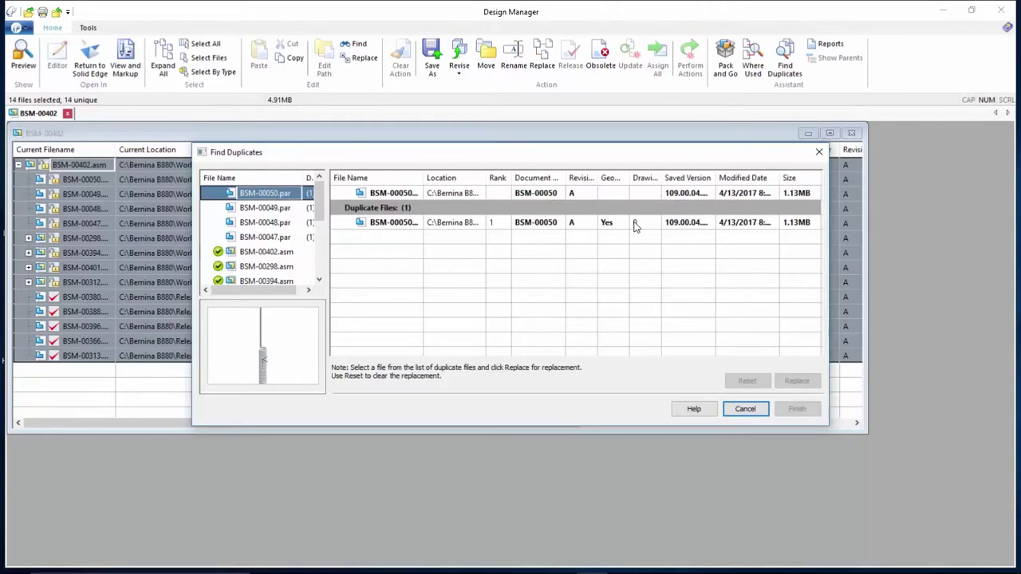
pyautogui.click(289, 209)
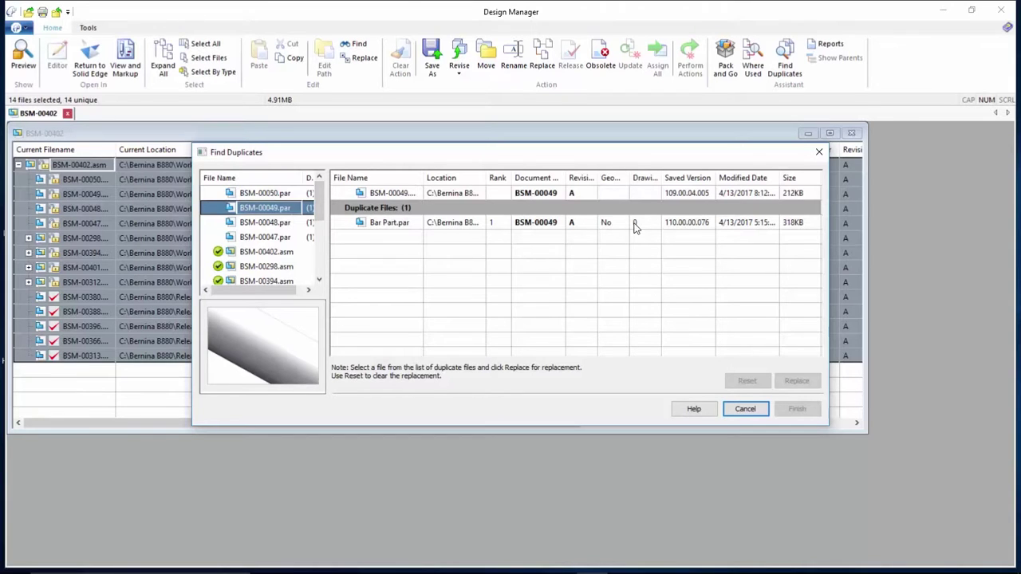
pyautogui.click(273, 225)
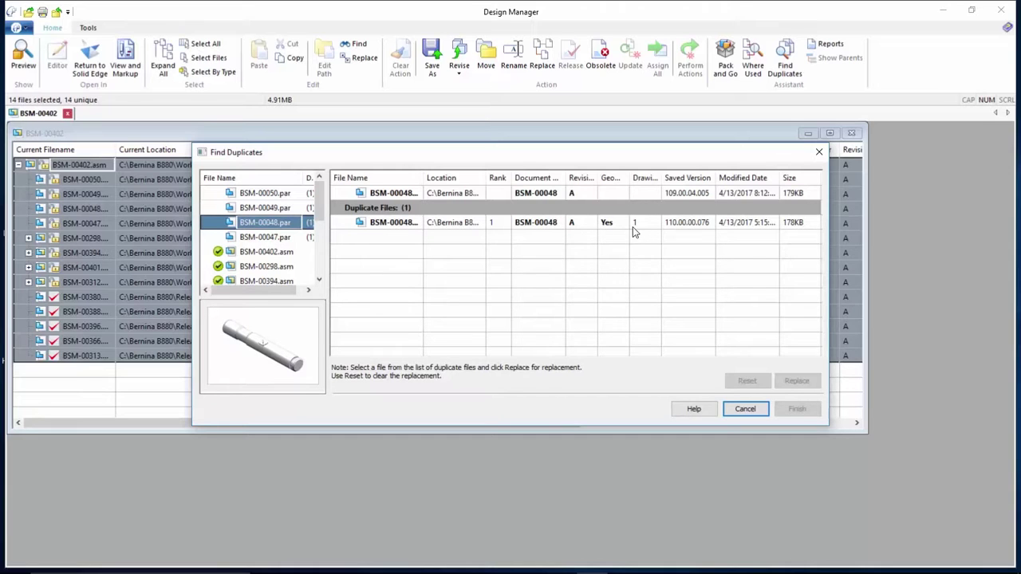
pyautogui.click(286, 238)
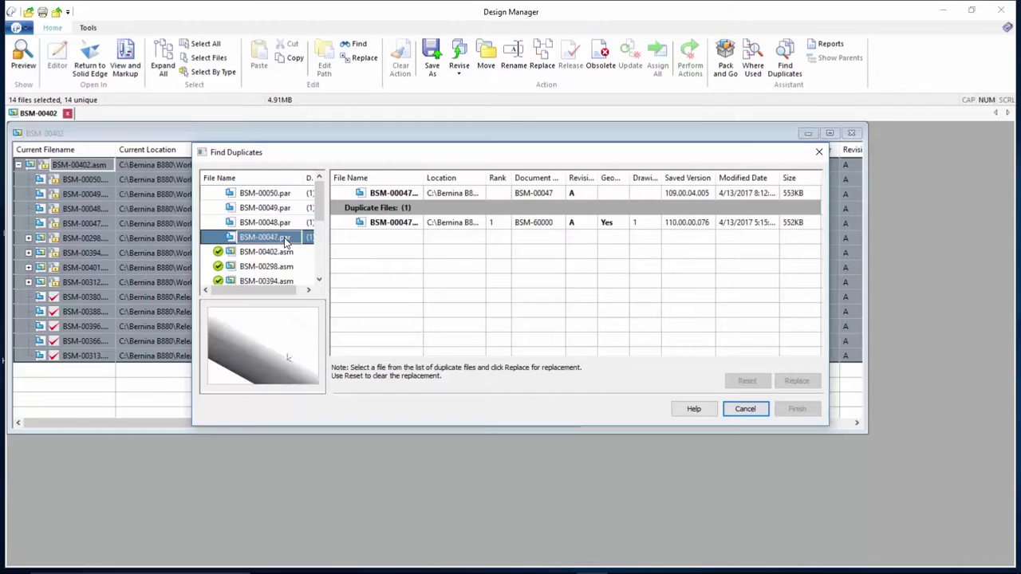
# - Preview the BSM-60000 duplicate of BSM-00047.par and leave Design Manager without replacing any file
pyautogui.click(406, 226)
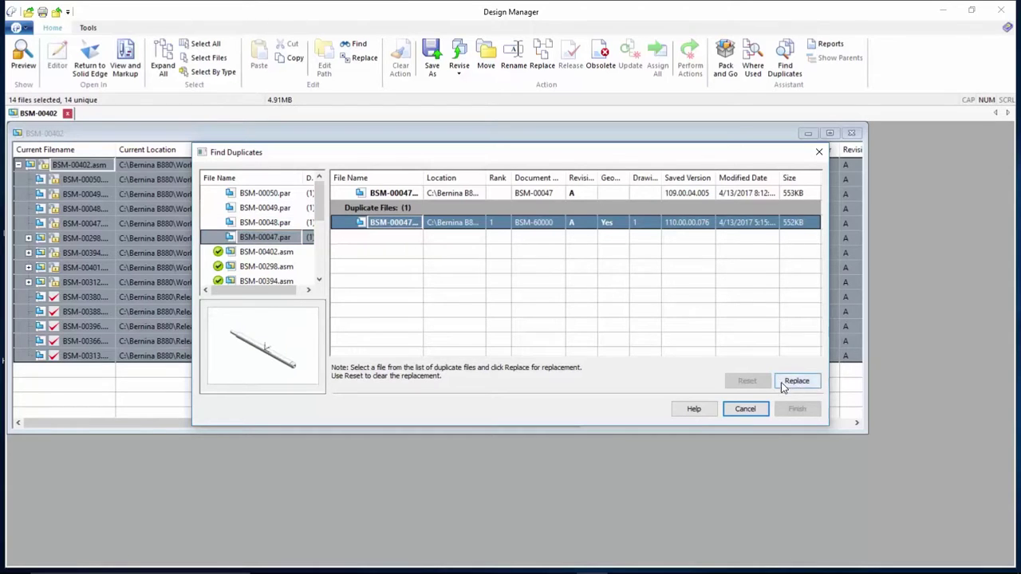
pyautogui.click(745, 409)
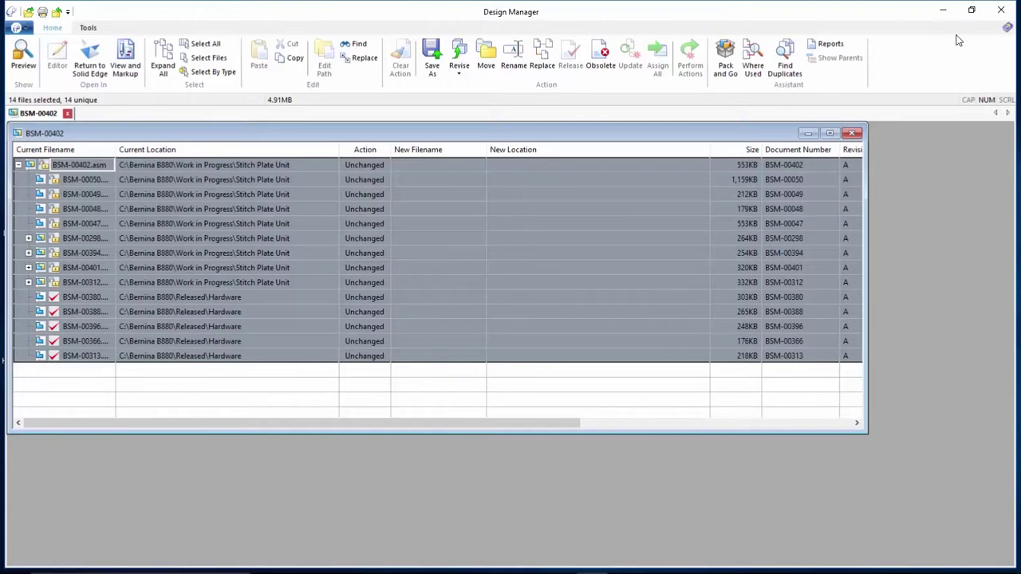
pyautogui.click(1002, 10)
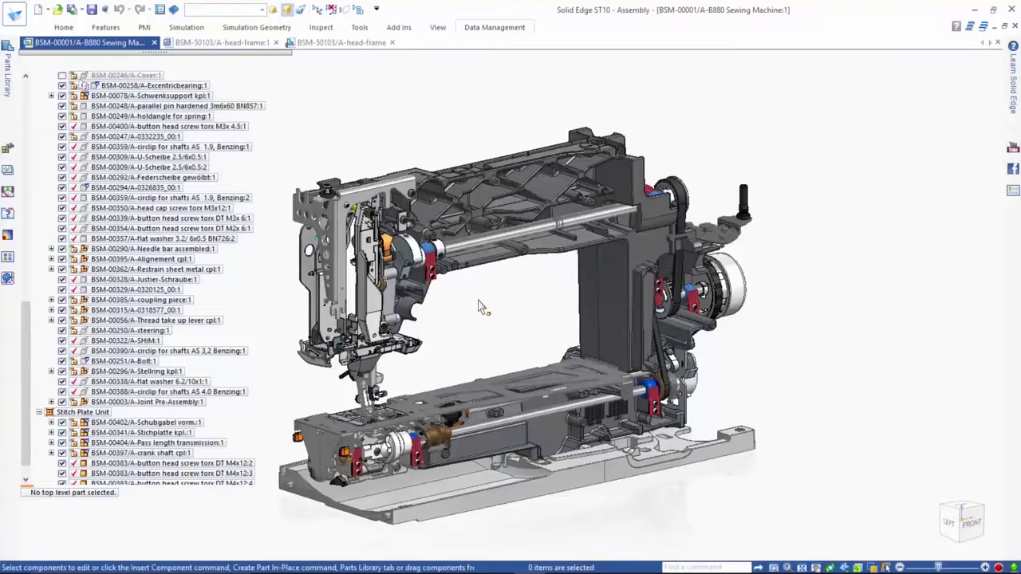